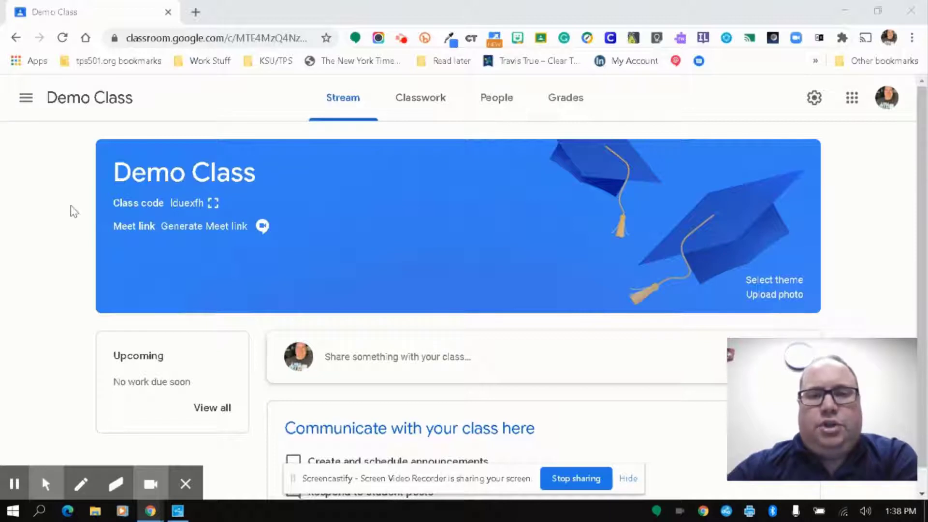
Step: Open Demo Class settings and generate a Meet link in the Meet section
click(815, 99)
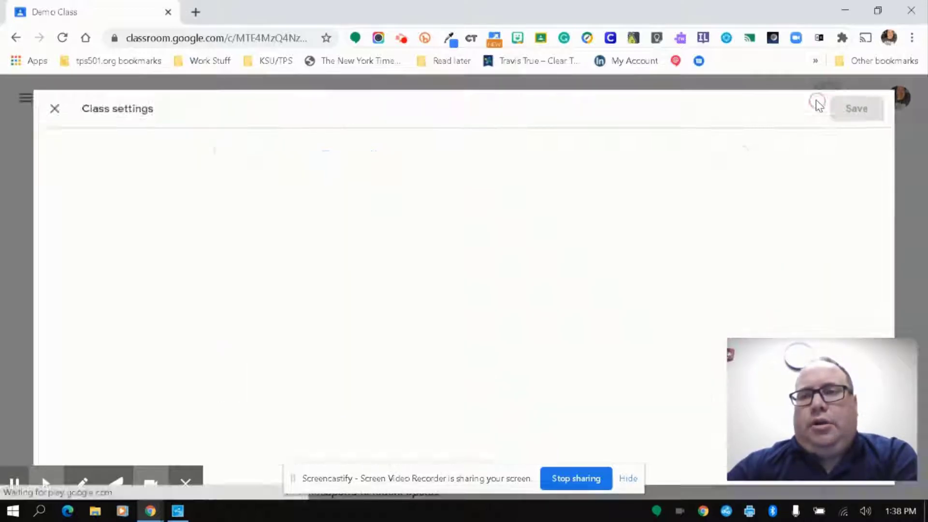
scroll(100, 261, down, 1)
scroll(100, 261, down, 4)
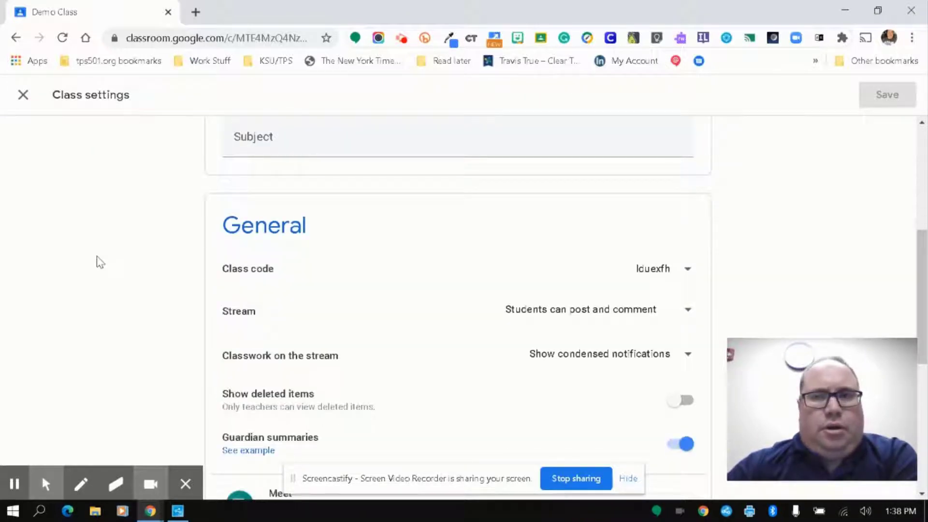
scroll(100, 262, down, 6)
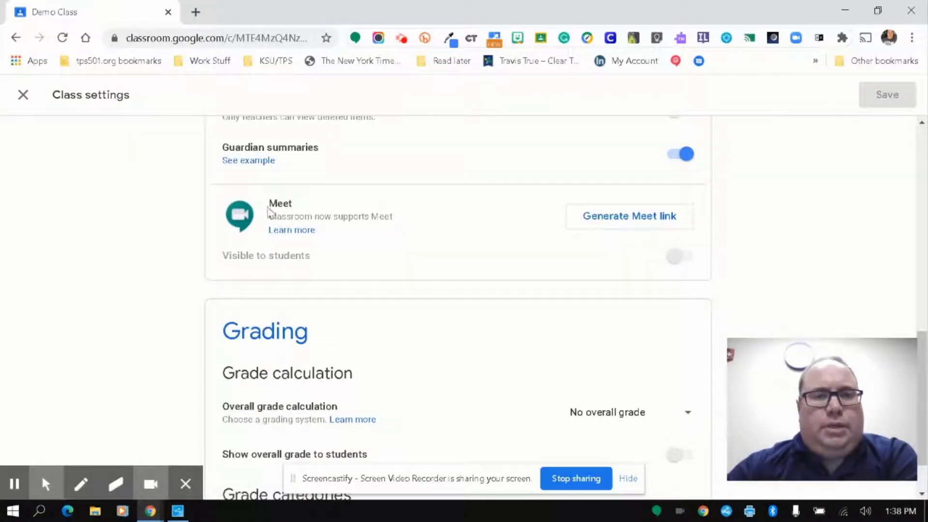
click(599, 223)
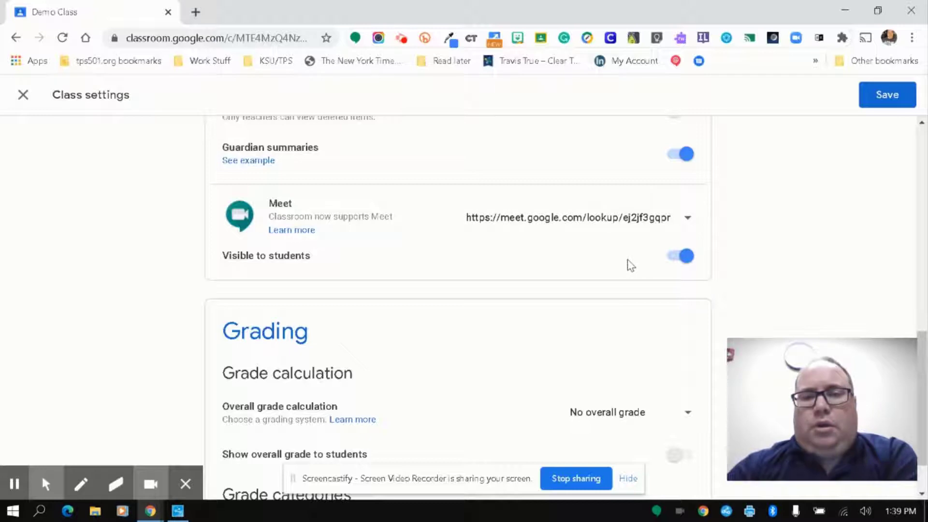
Step: Toggle Visible to students off and on, leave it visible, and save the settings
click(673, 263)
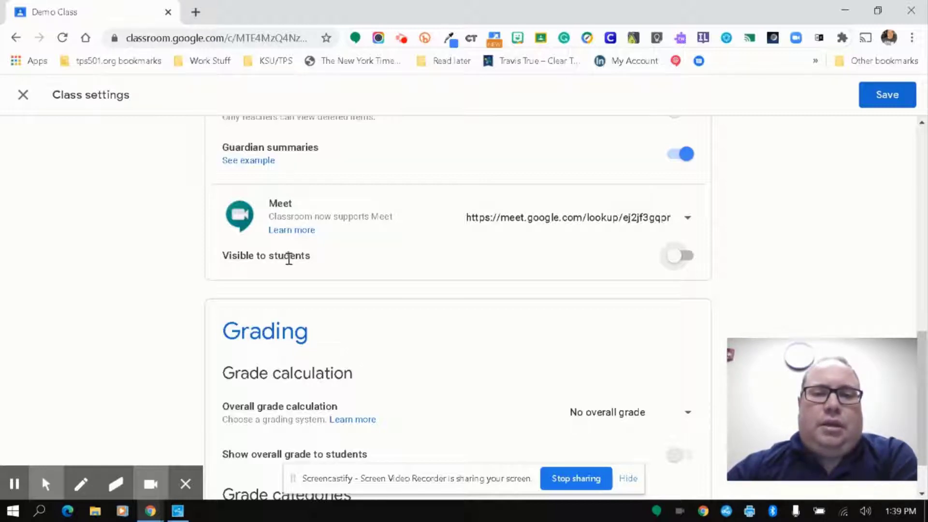
click(675, 263)
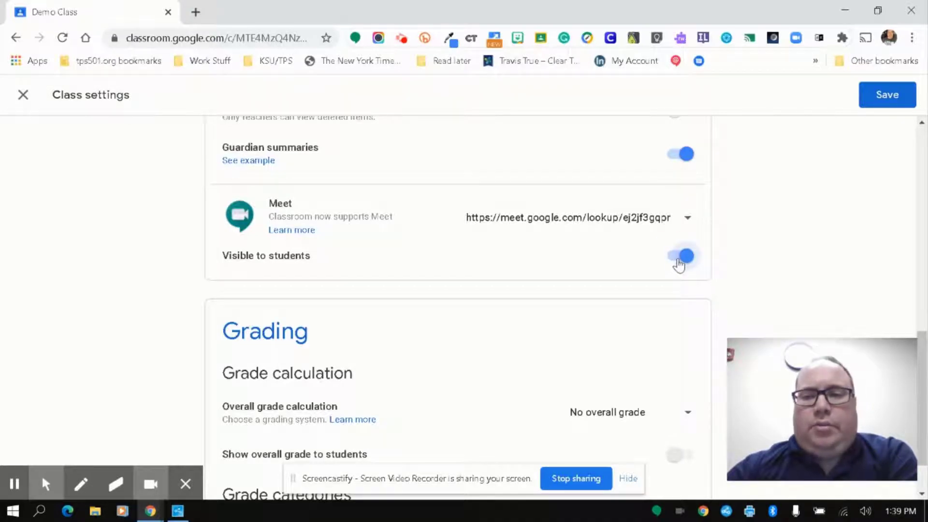
click(678, 261)
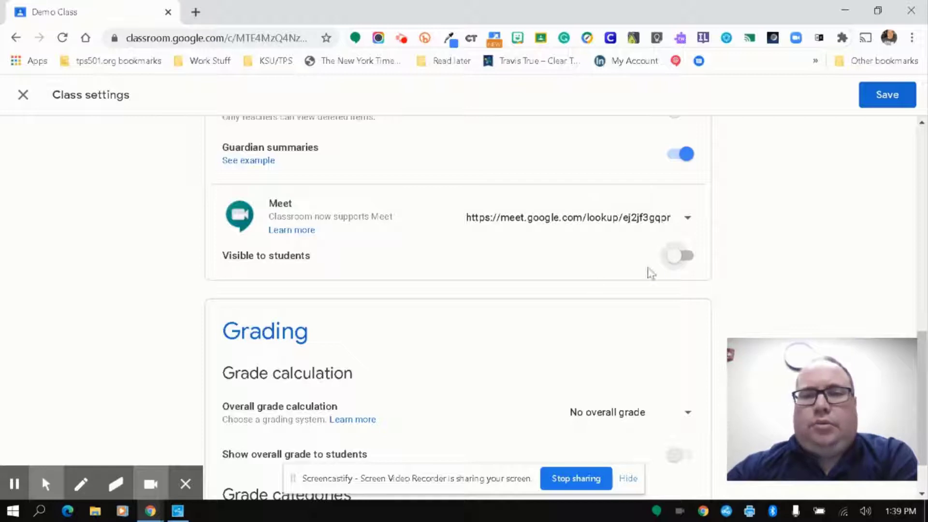
click(677, 257)
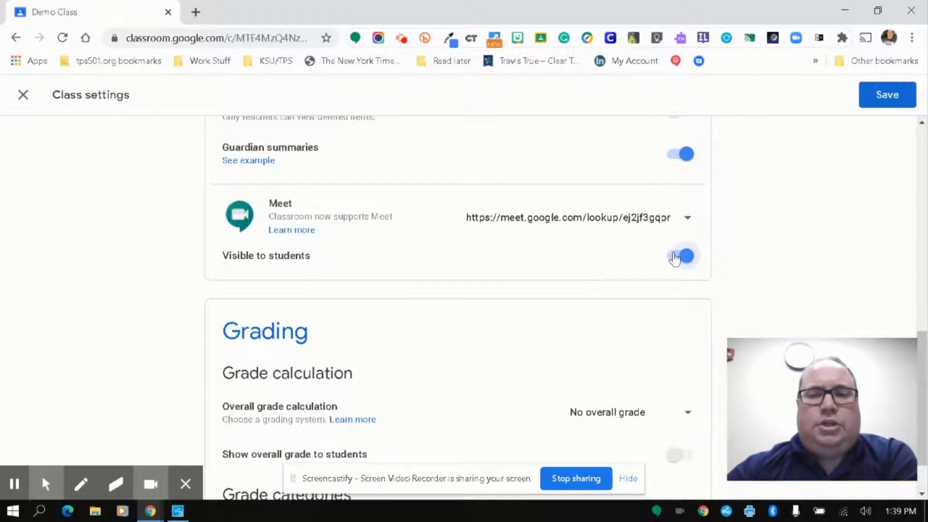
click(888, 95)
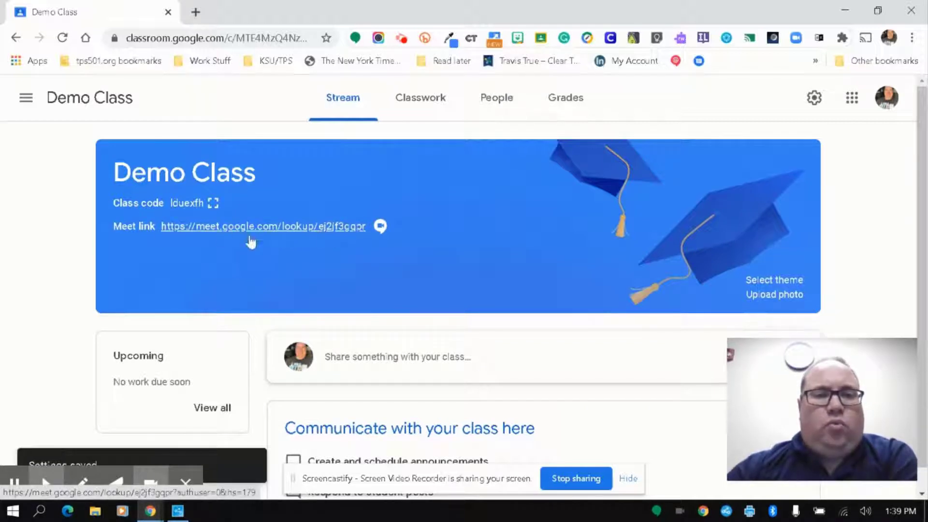
Step: Open the class Meet link in a new tab, allowing notifications and camera/microphone access
click(308, 226)
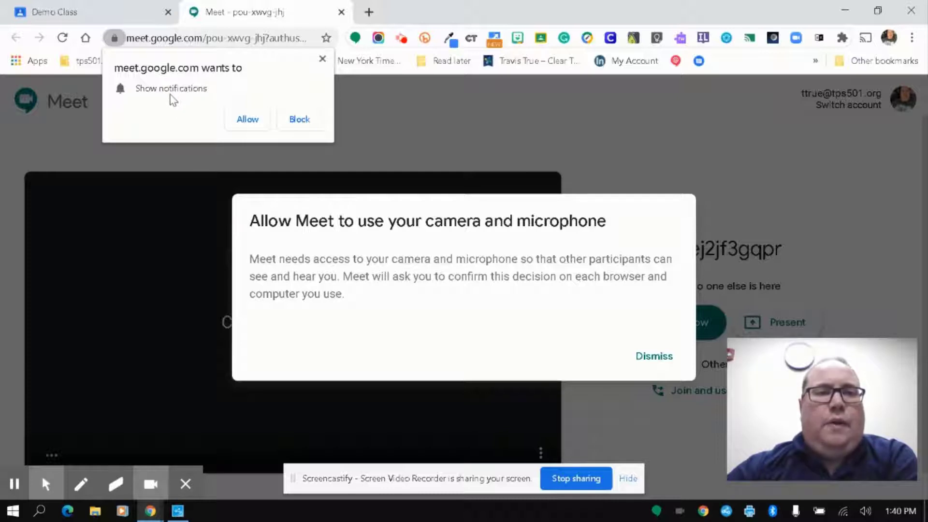
click(244, 125)
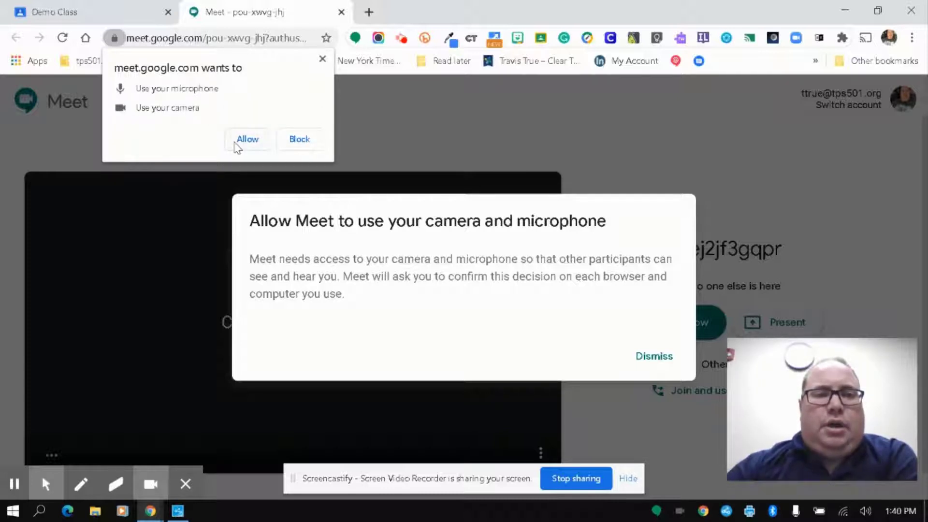
click(246, 139)
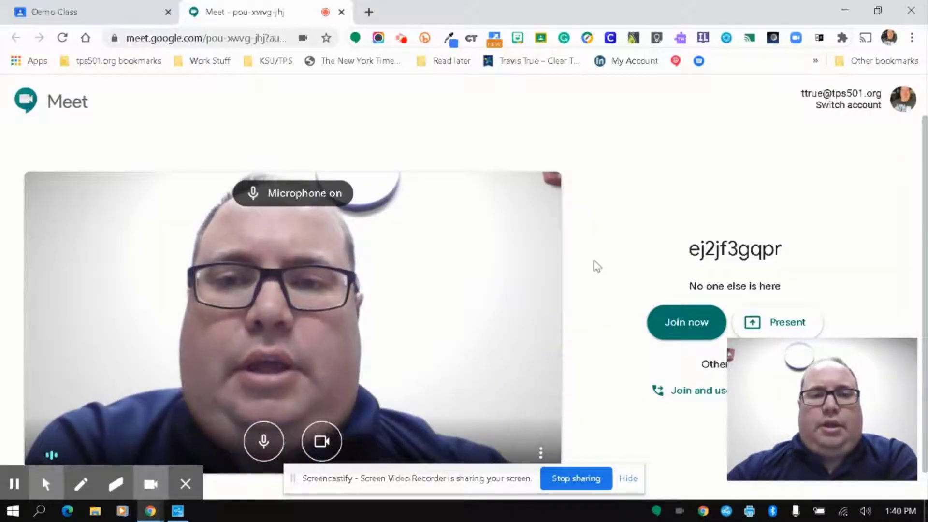
Step: Switch the microphone and camera off on the pre-join screen
click(778, 381)
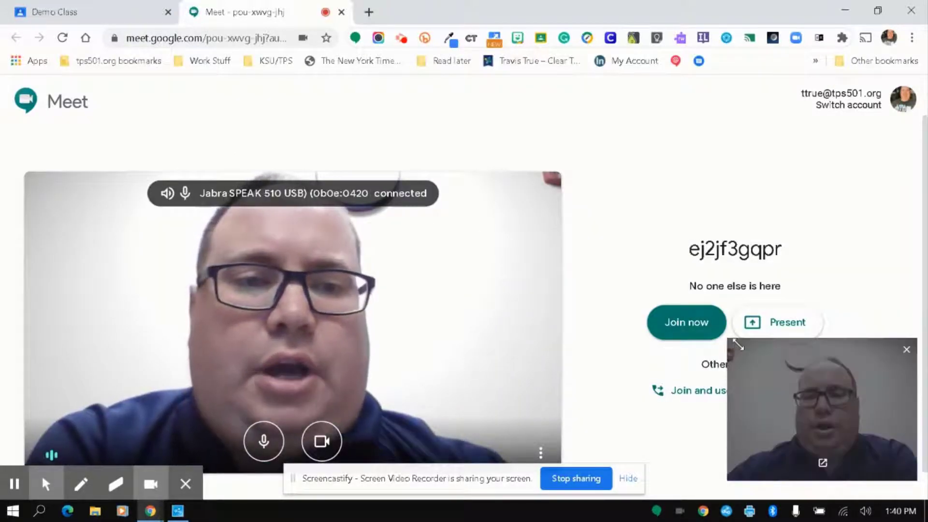
drag(813, 396, 813, 54)
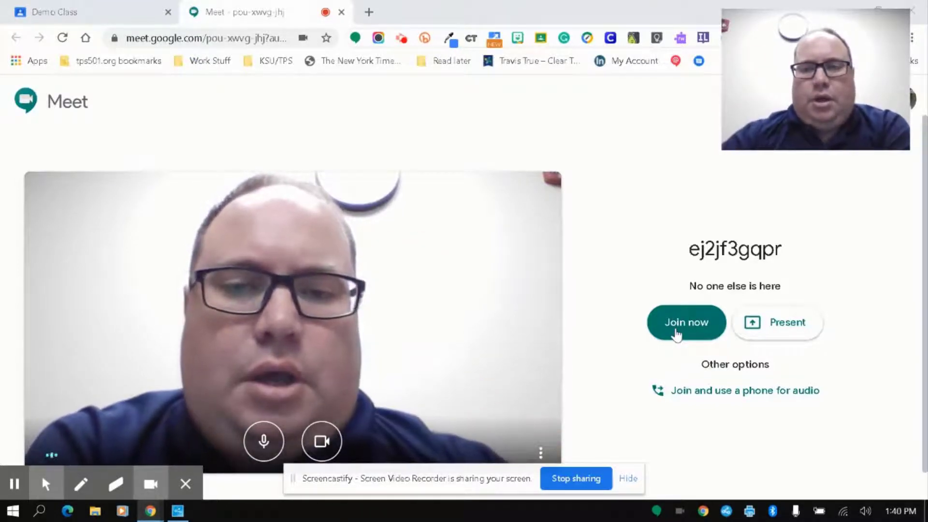
click(45, 483)
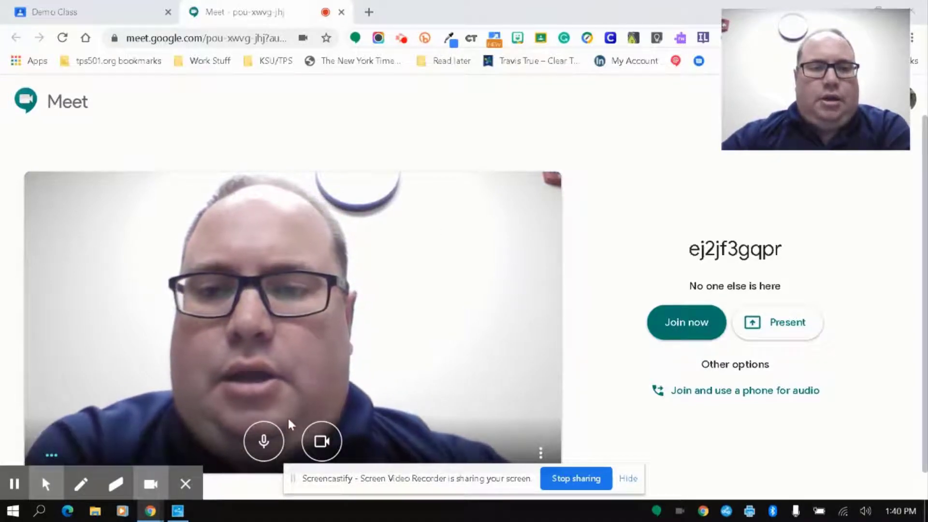
click(261, 441)
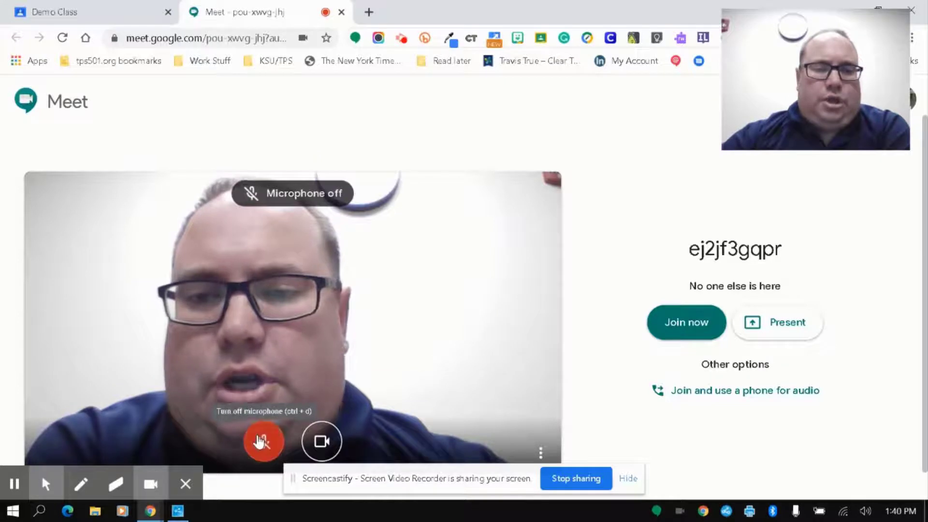
click(321, 442)
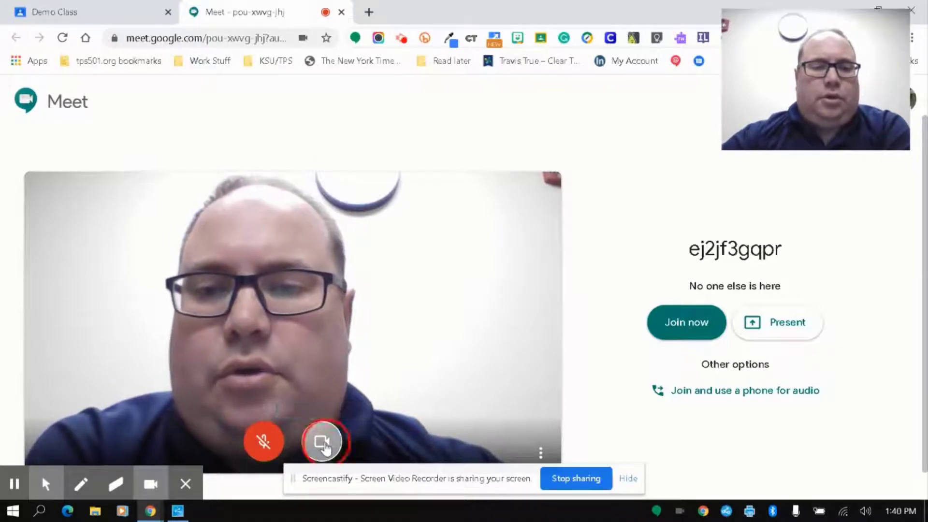
click(677, 323)
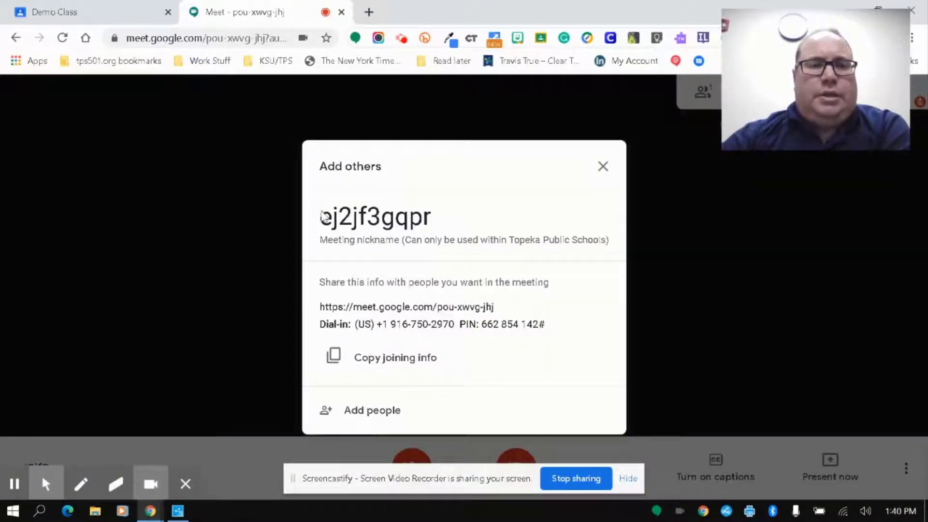
click(433, 217)
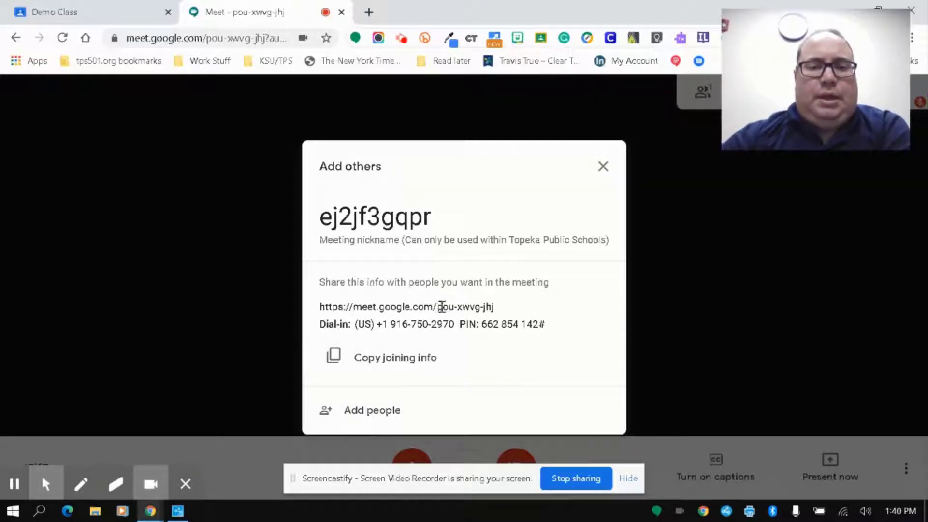
click(602, 168)
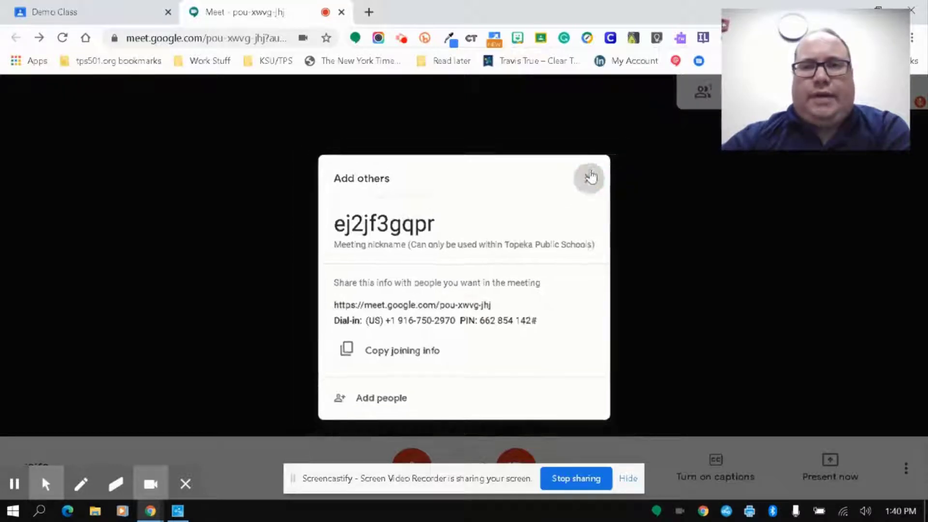
drag(819, 42, 829, 290)
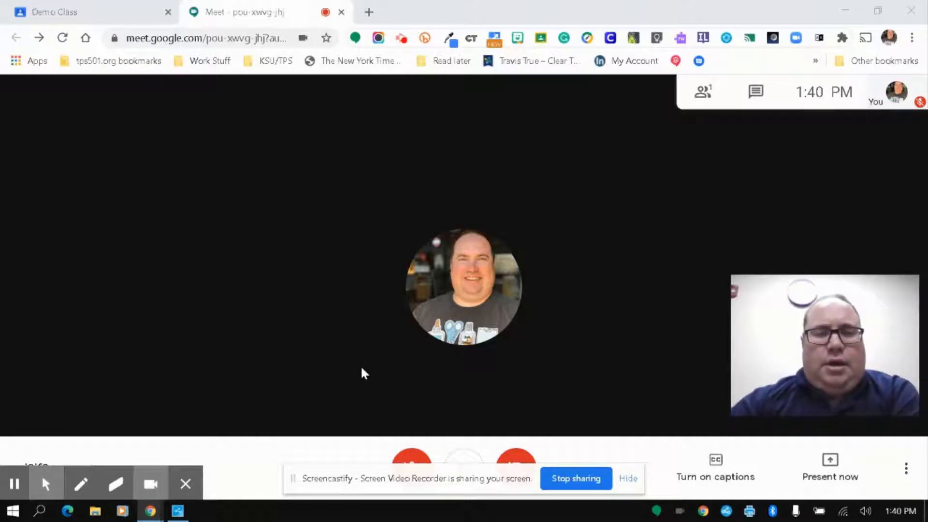
click(46, 484)
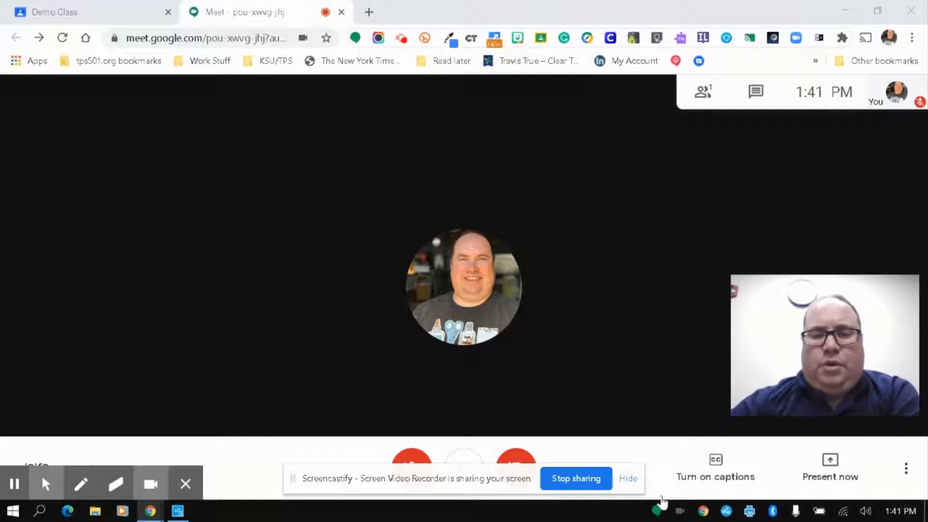
click(628, 479)
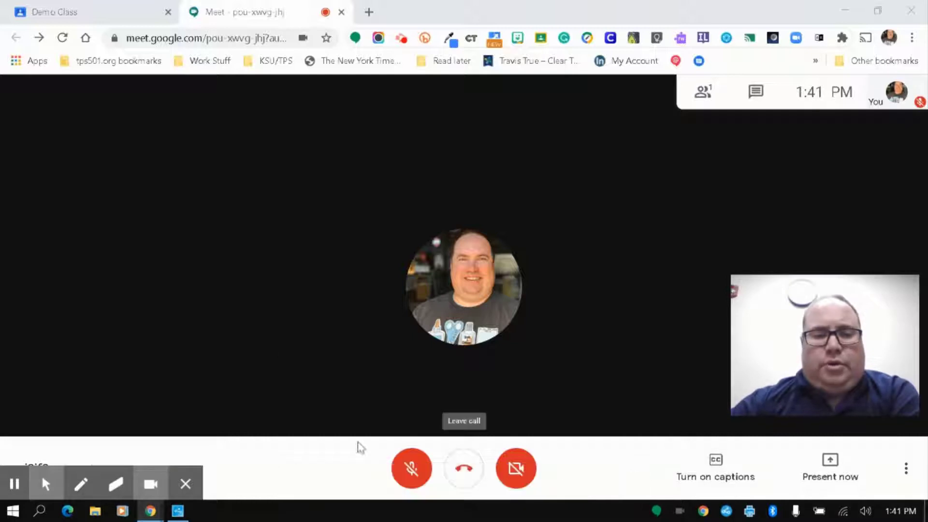
click(189, 485)
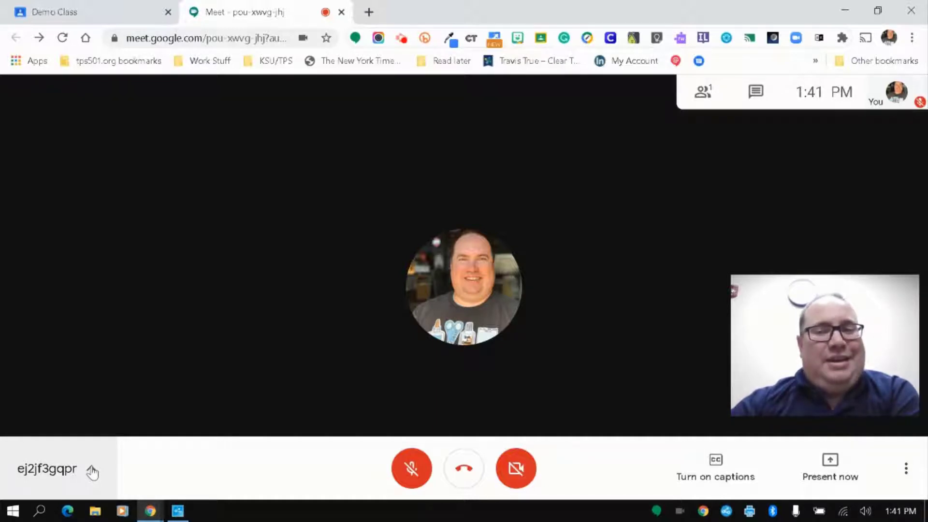
click(92, 471)
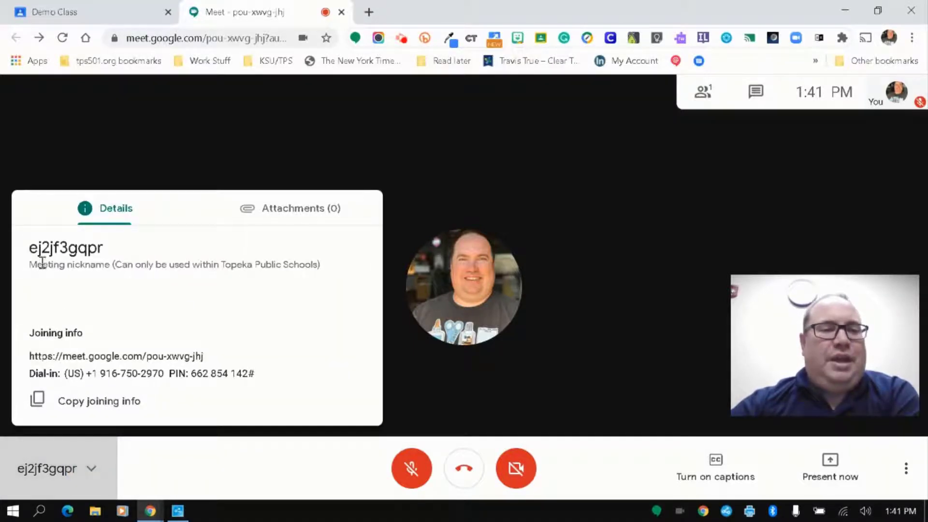
click(91, 469)
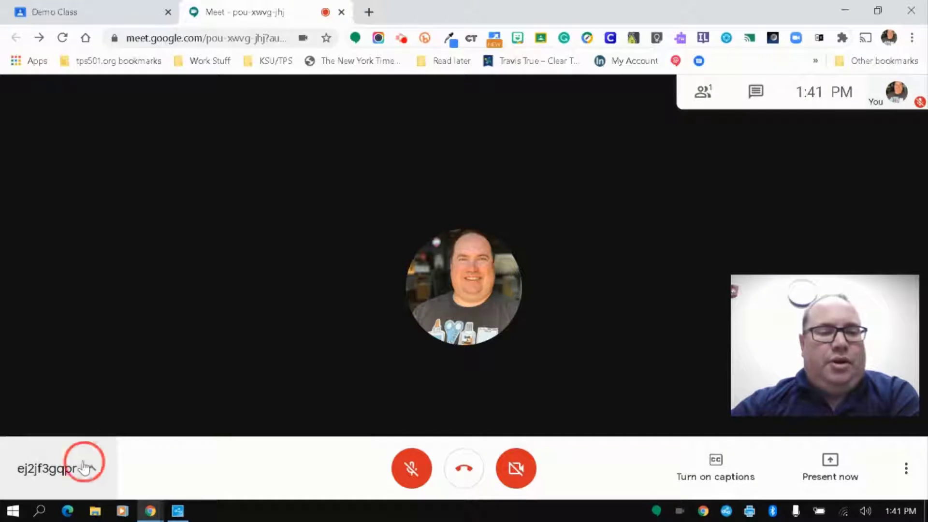
click(402, 472)
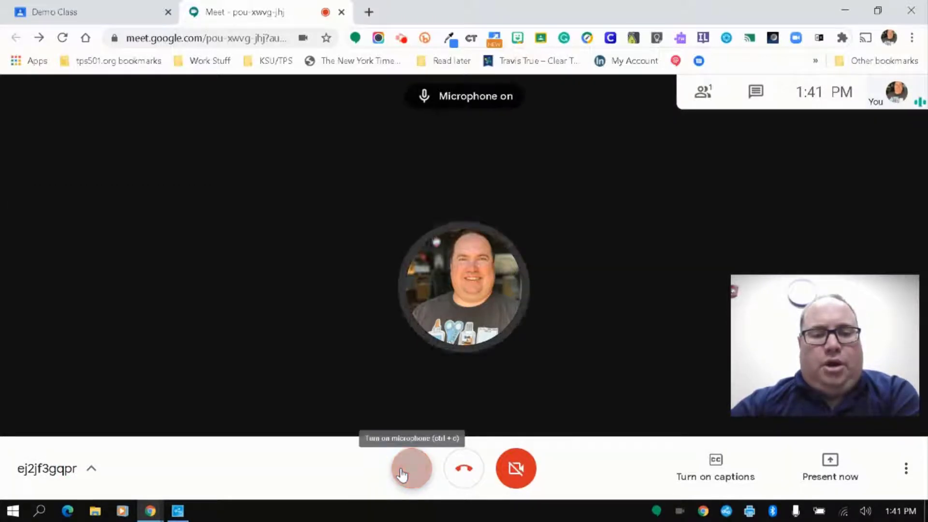
click(408, 473)
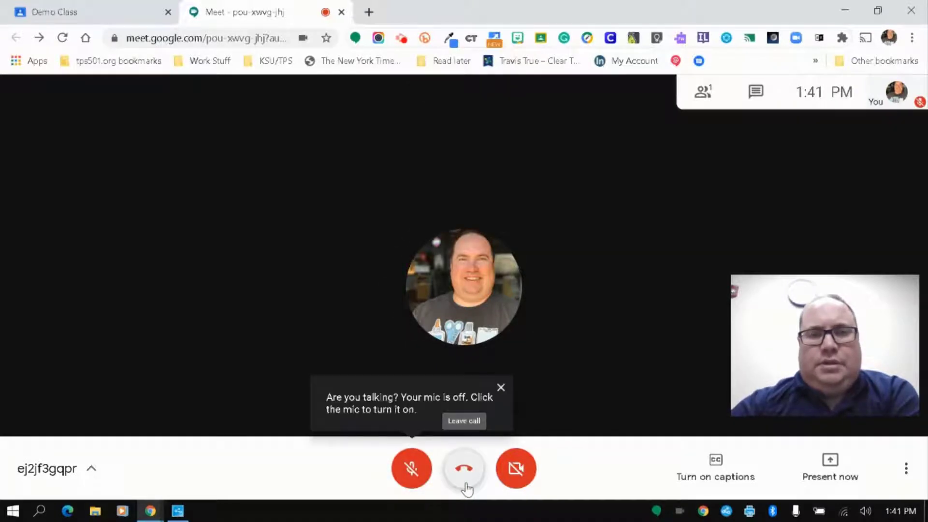
click(525, 473)
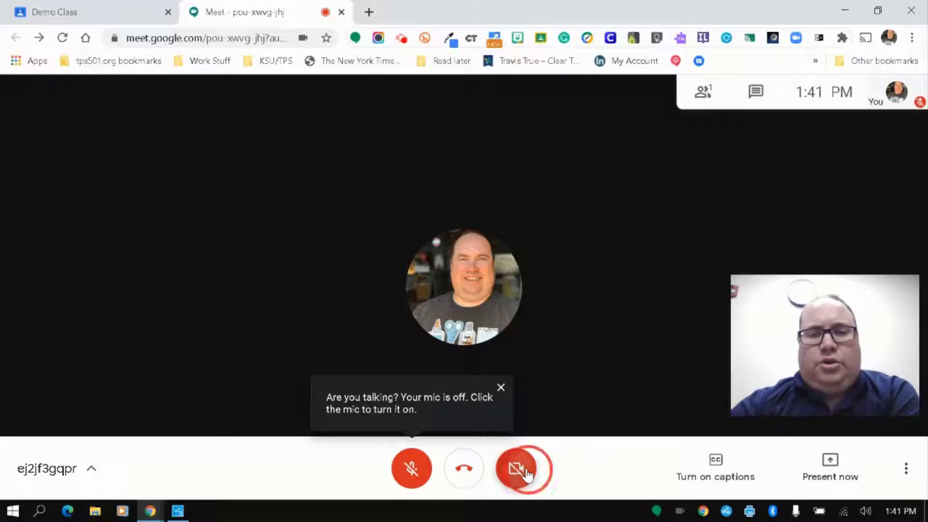
click(526, 474)
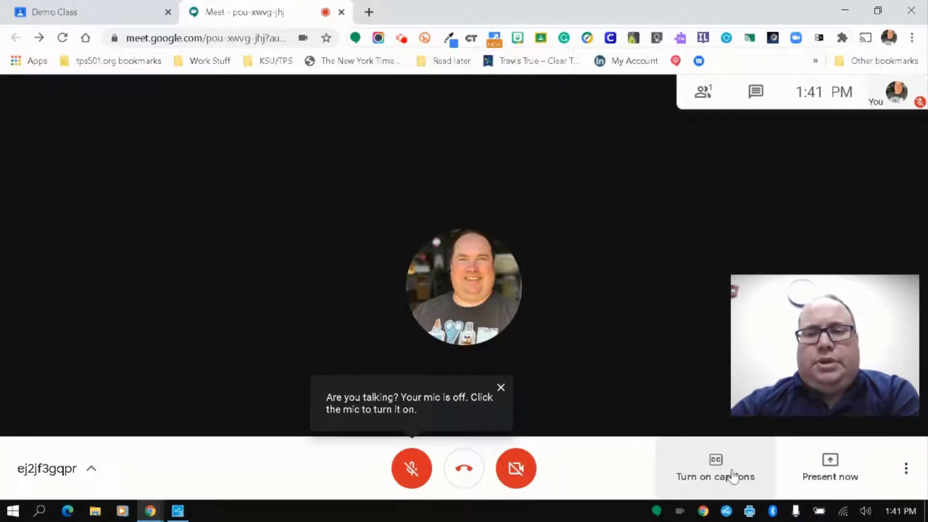
click(500, 387)
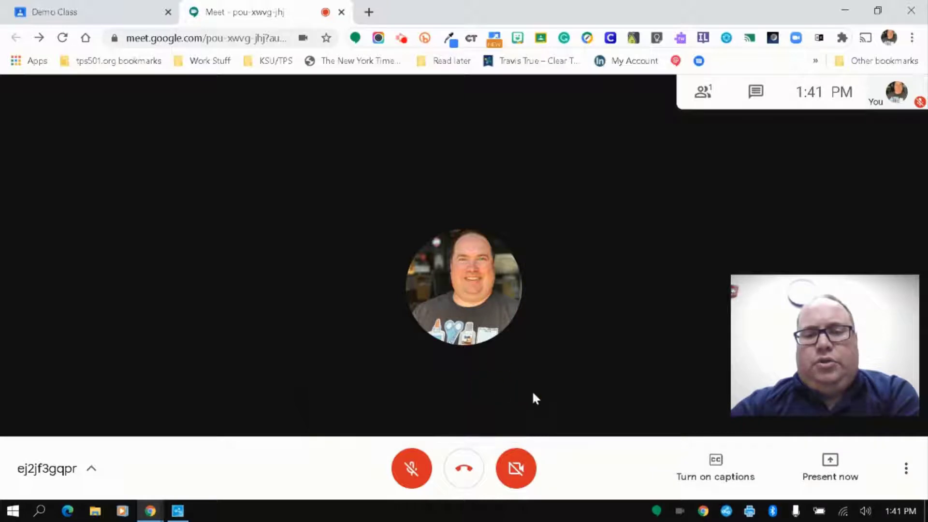
Step: Turn on live captions and unmute the microphone so speech is transcribed
click(698, 465)
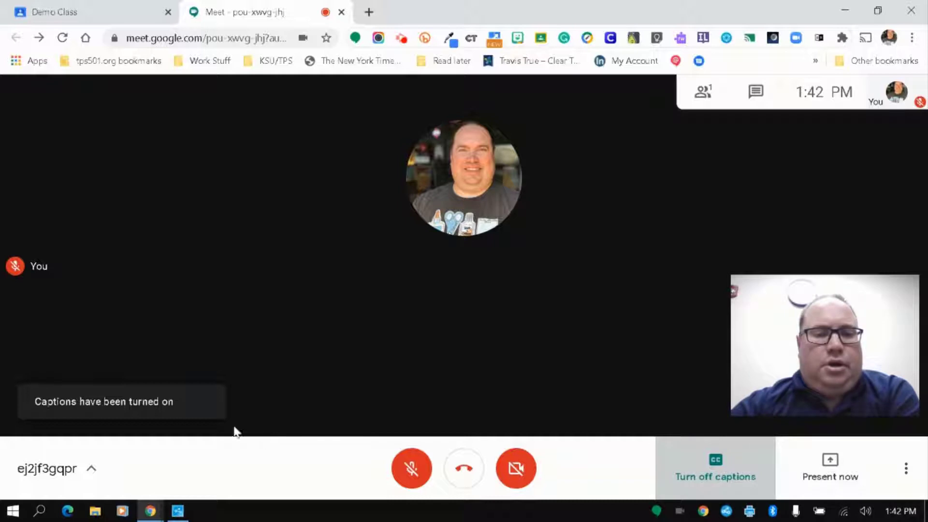
click(410, 480)
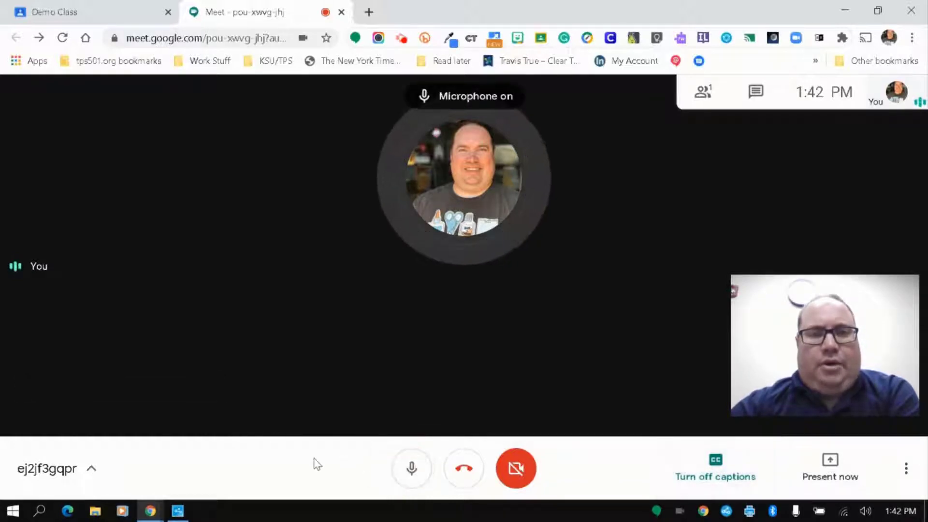
mouse_move(824, 310)
drag(822, 303, 816, 189)
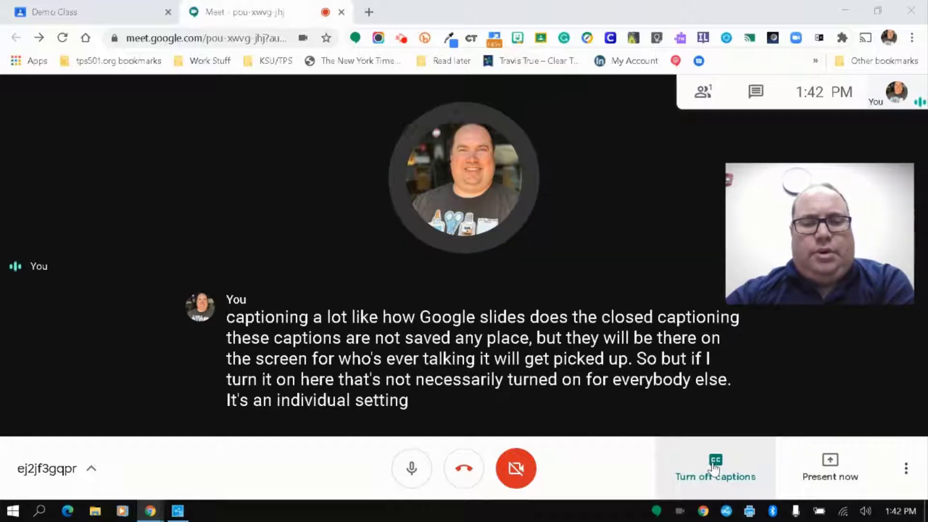
Step: Turn off captions, mute the mic, and show the entire screen, window or tab sharing choices
click(715, 465)
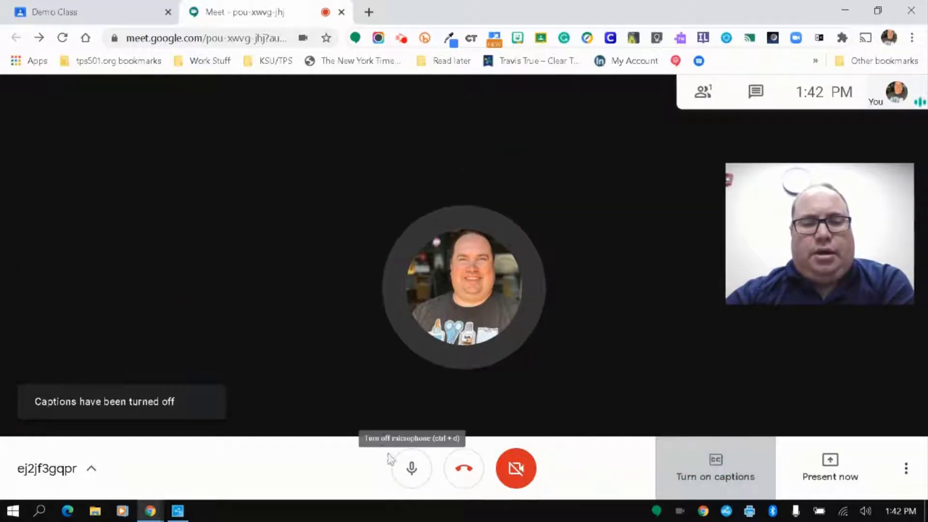
click(413, 467)
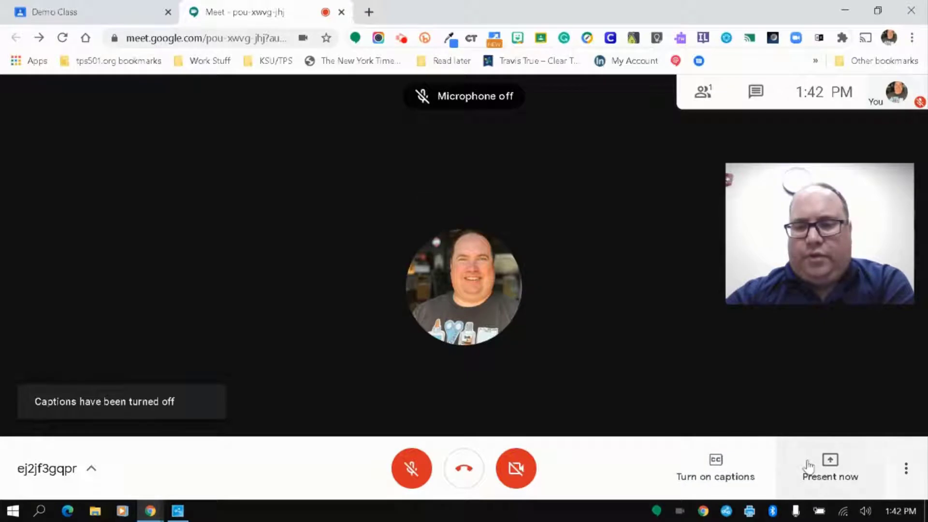
click(830, 474)
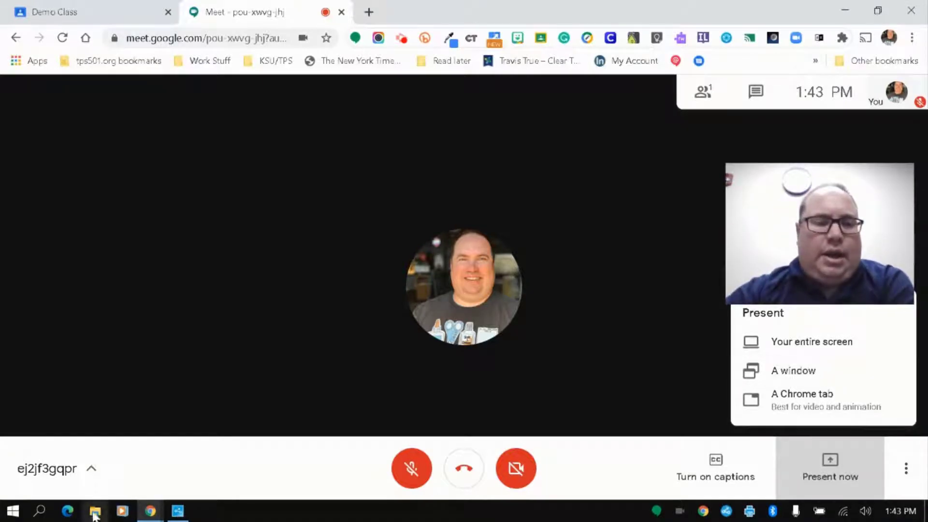
Step: Preview the open browser windows, then choose A window to present and cancel the picker
click(152, 511)
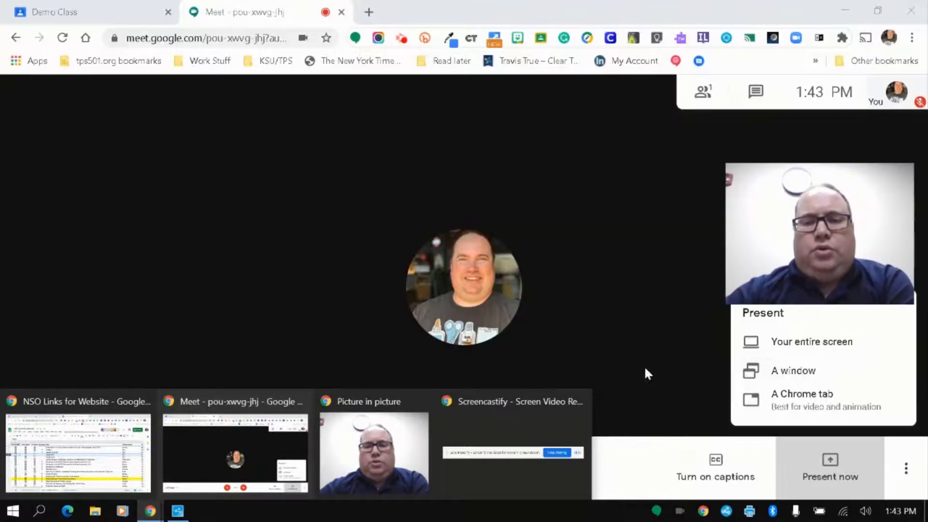
click(847, 444)
click(841, 469)
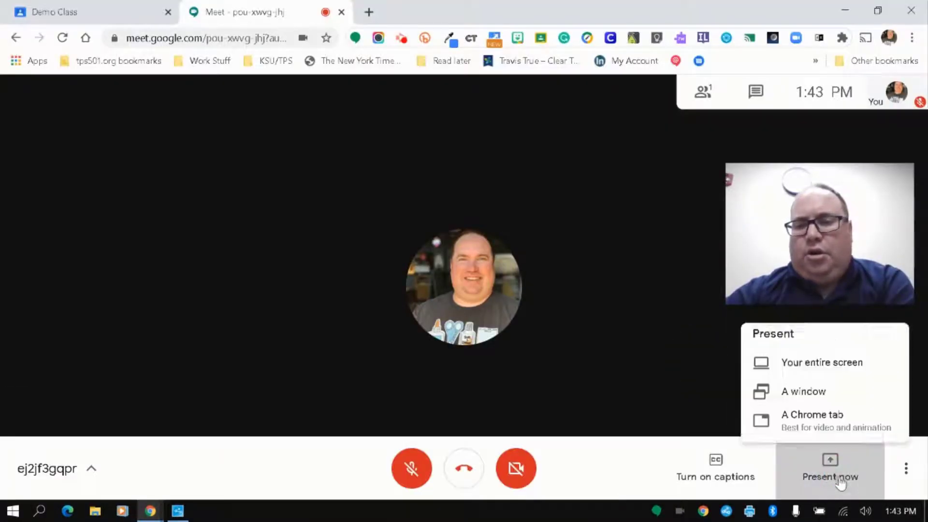
click(799, 373)
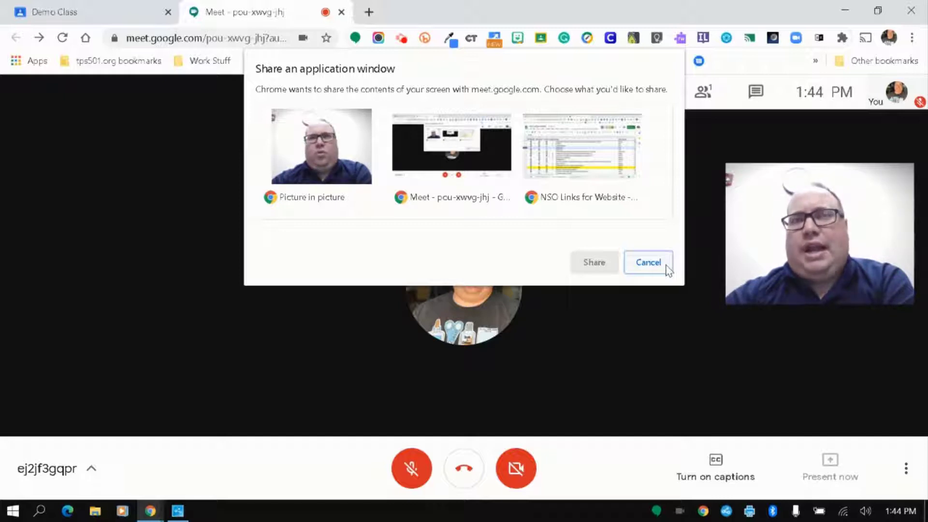
click(648, 263)
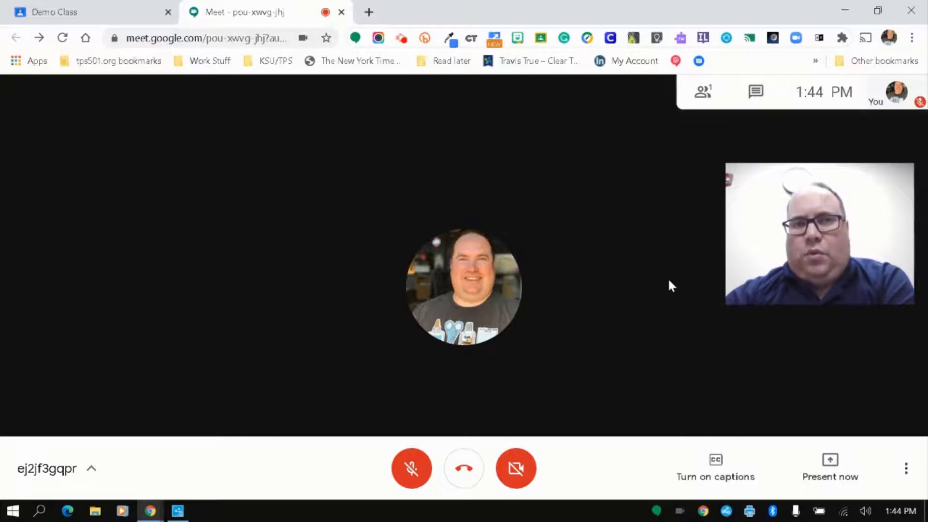
click(826, 463)
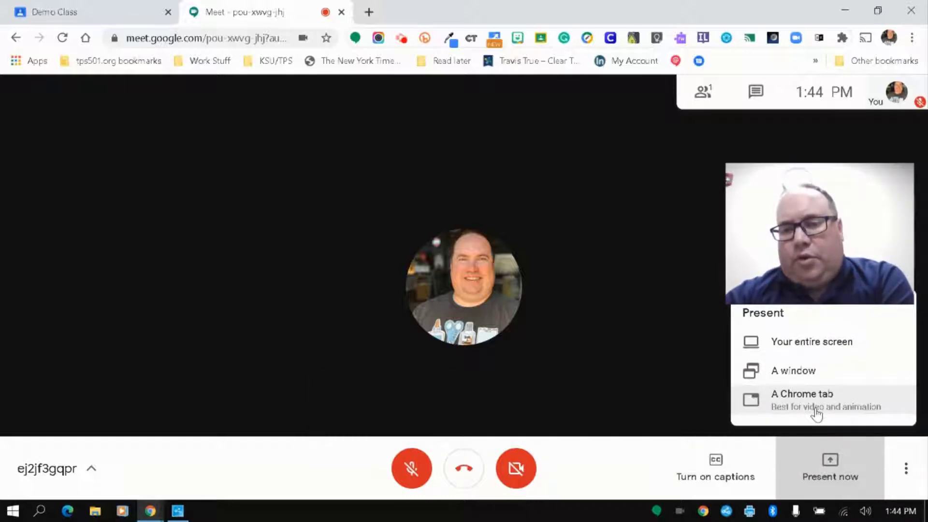
click(817, 401)
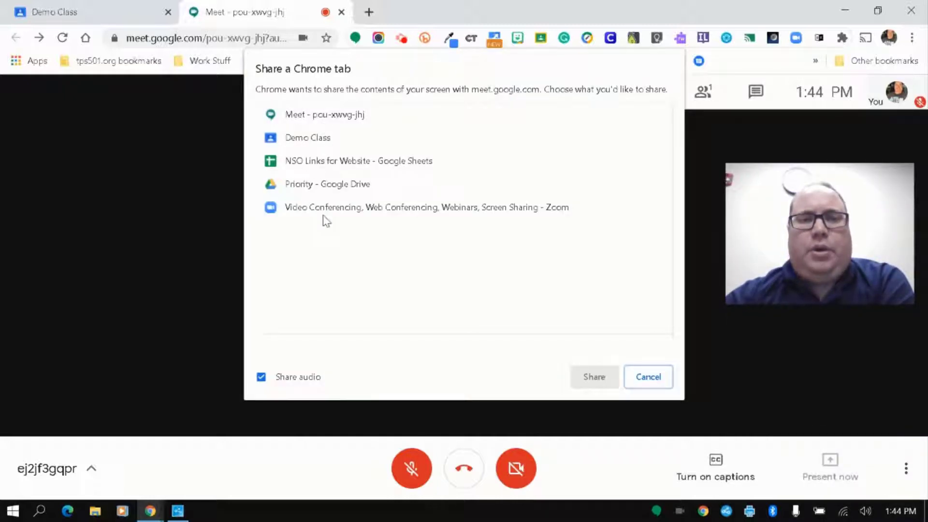
click(651, 380)
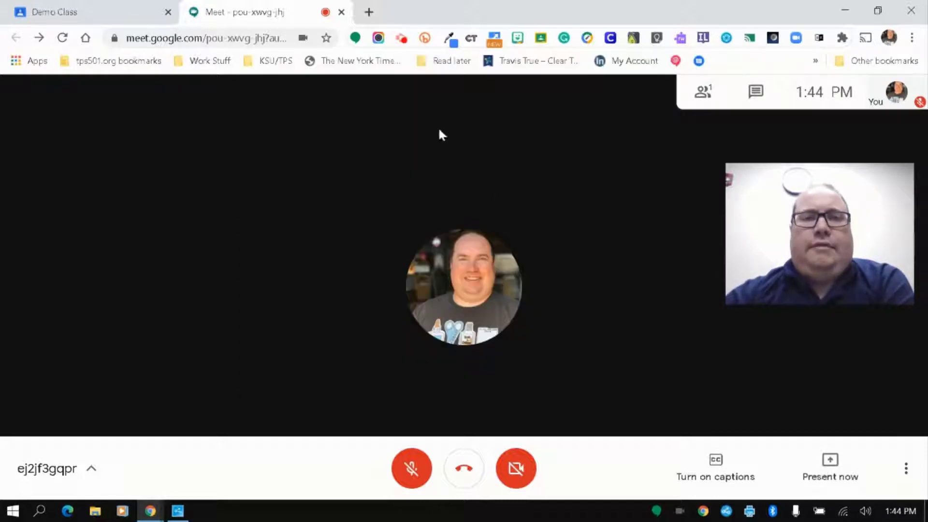
Step: Open the 'Classroom 101 (en español!!)' video on youtube.com in a new tab, then return to Meet
click(370, 11)
text(youtube.com)
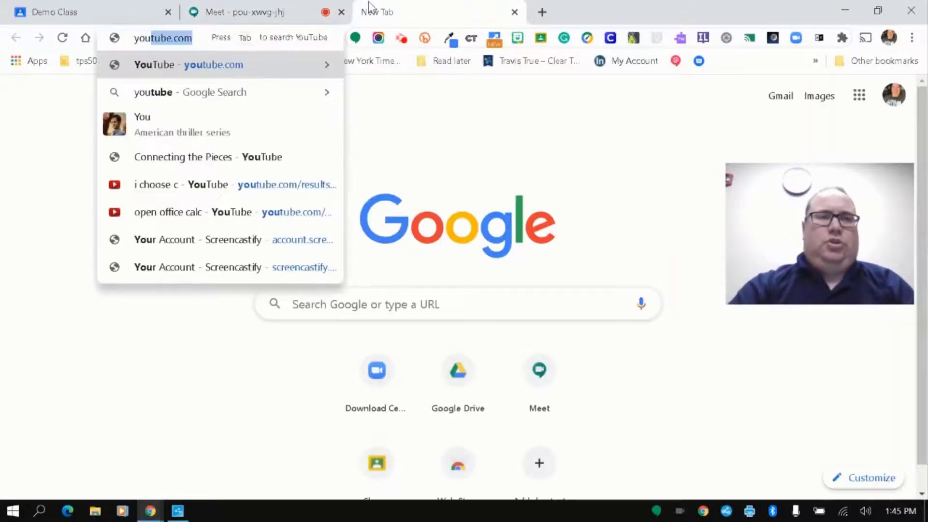
key(Return)
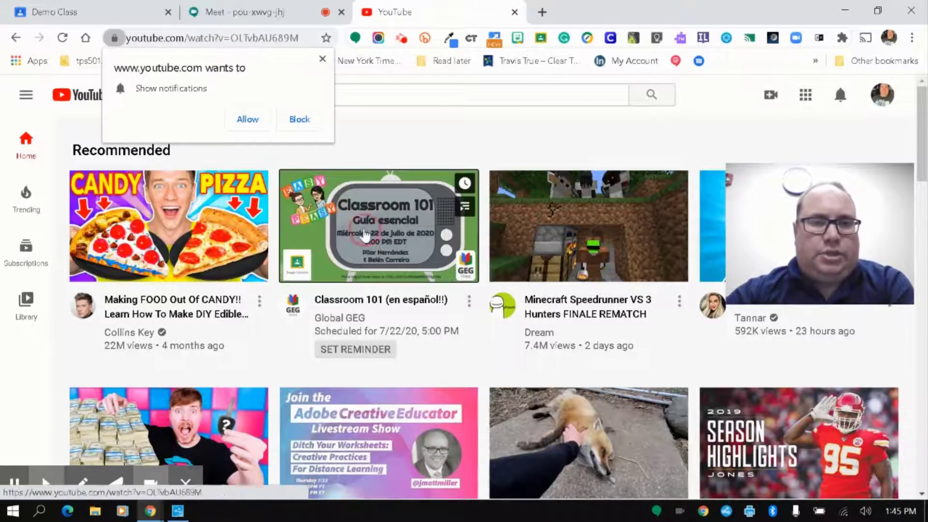
click(333, 227)
click(248, 119)
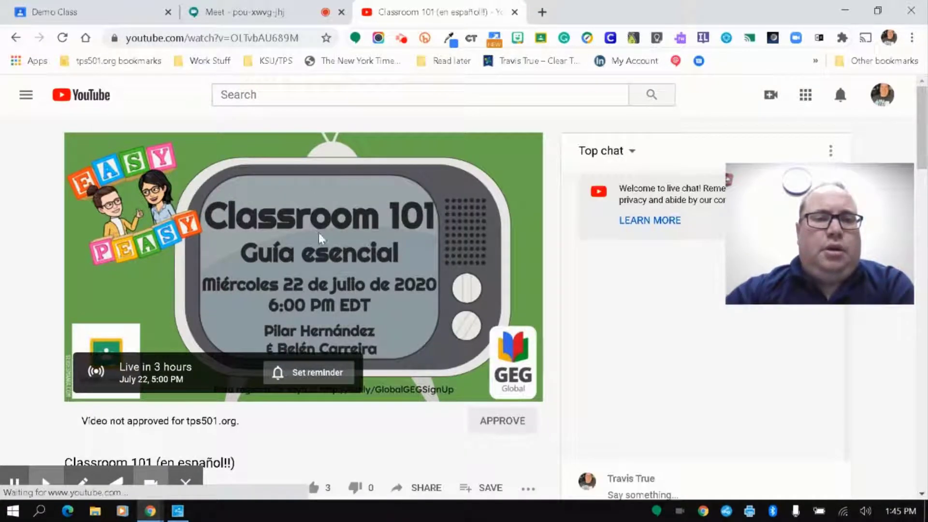
click(256, 6)
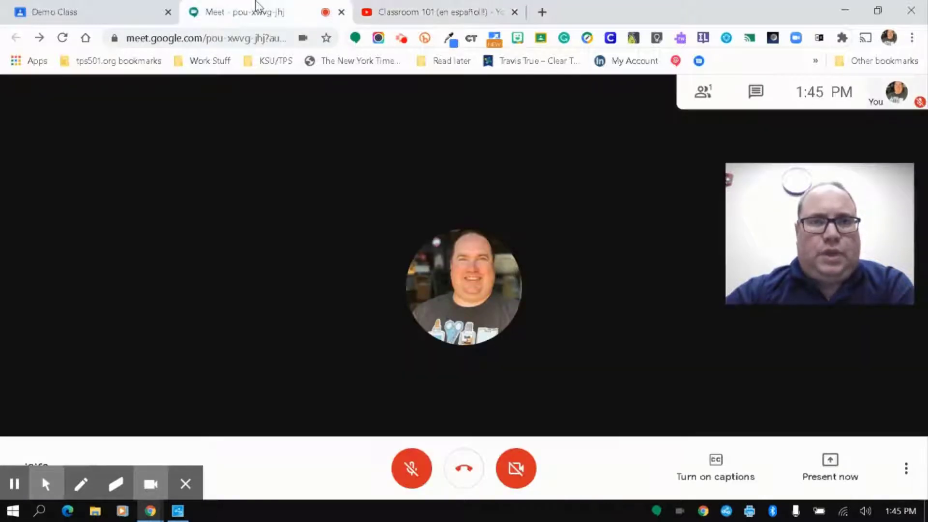
click(824, 467)
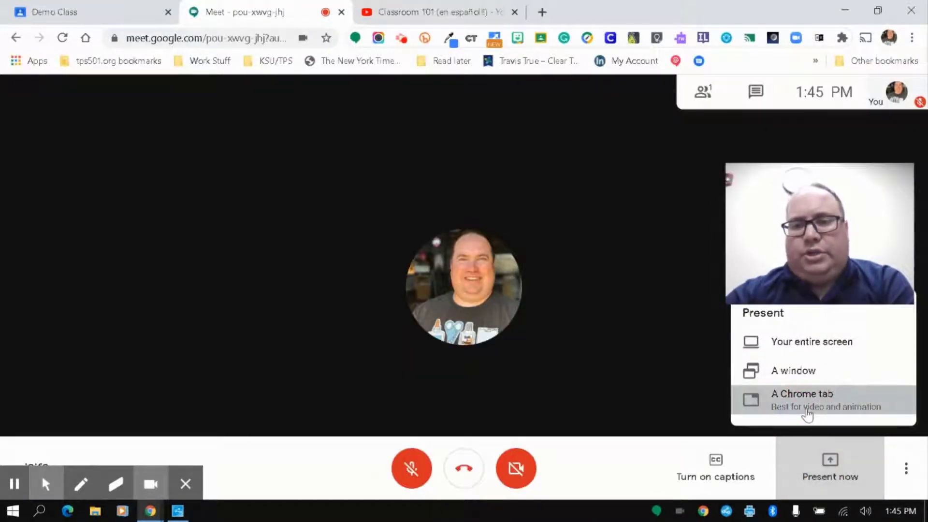
click(807, 411)
click(306, 140)
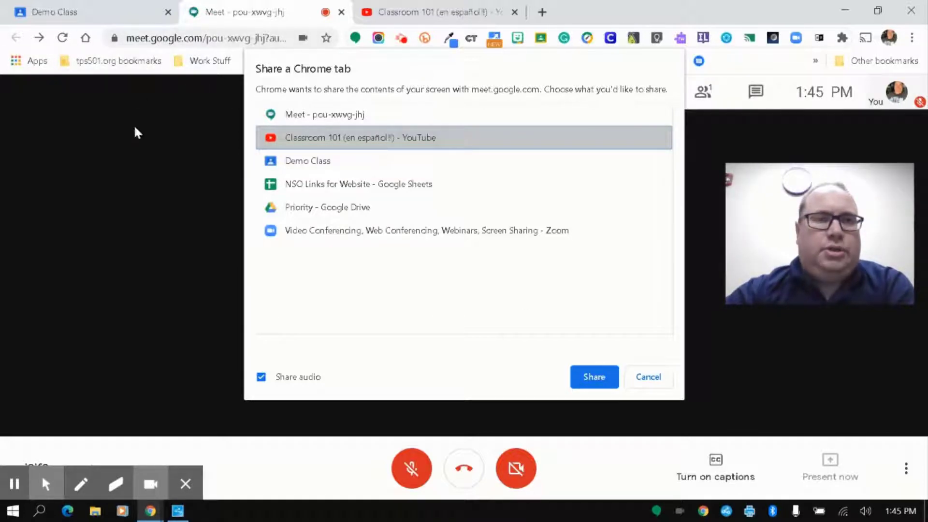
click(662, 382)
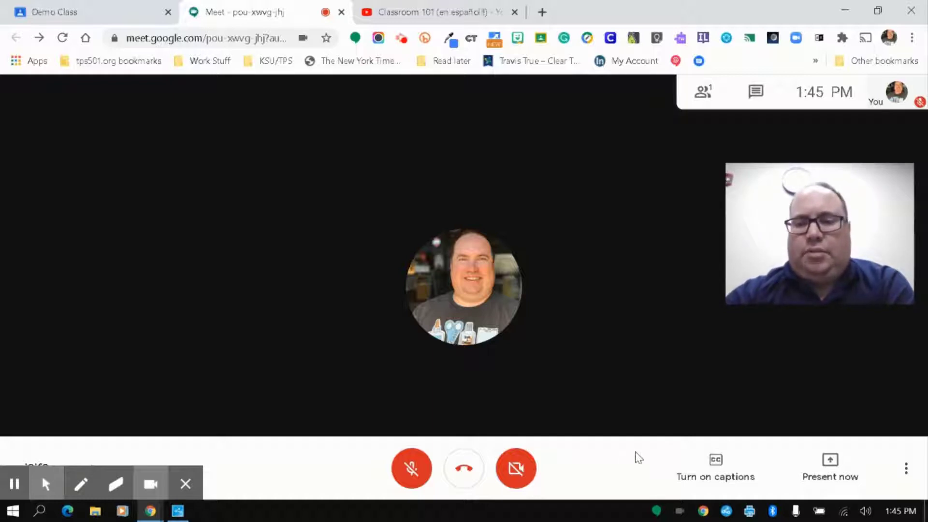
Step: Choose Record meeting from More options to bring up the consent notice
click(843, 464)
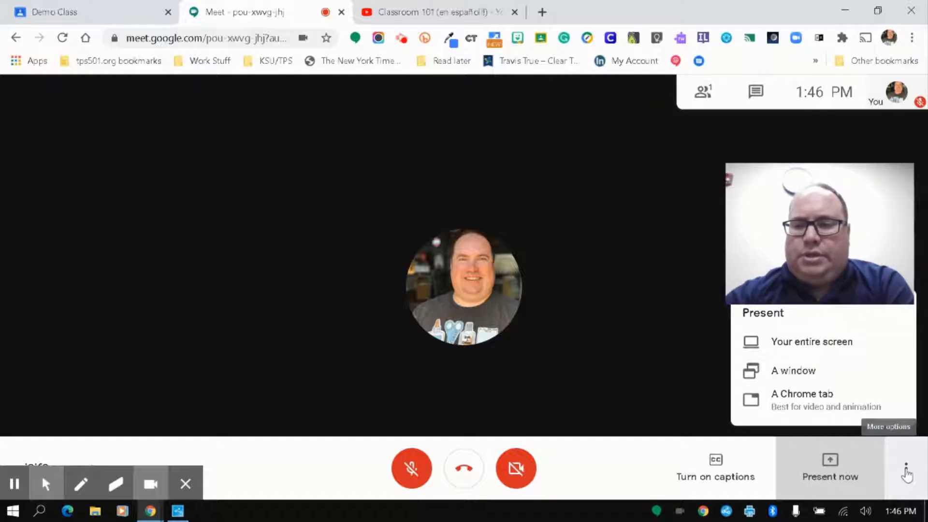
click(907, 469)
click(906, 469)
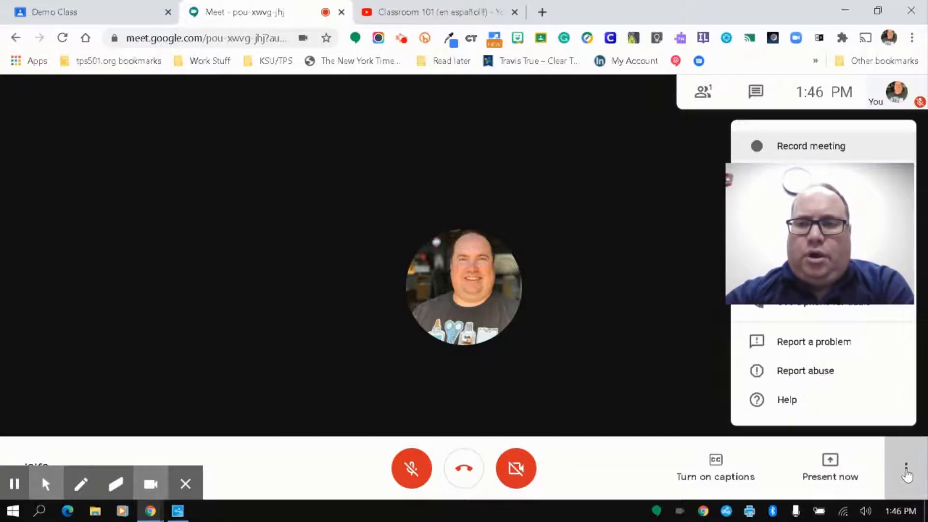
drag(787, 228, 88, 322)
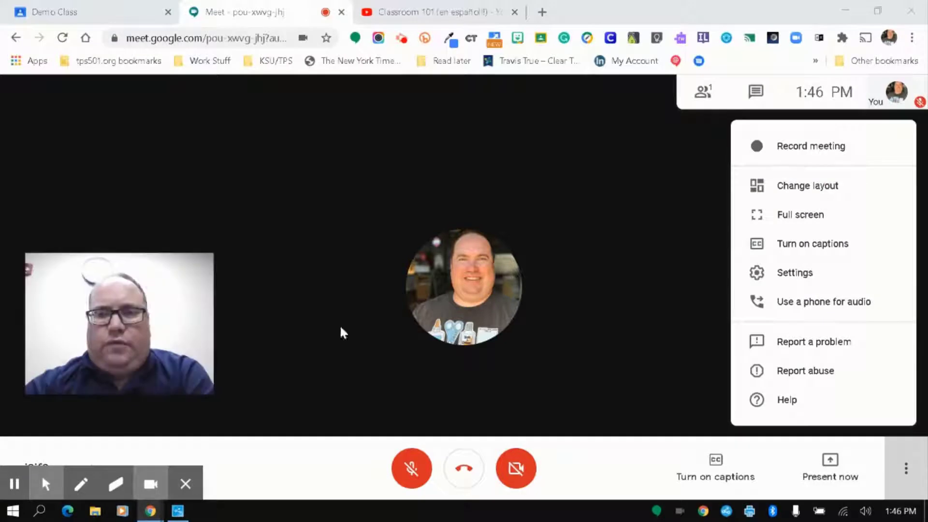
click(811, 158)
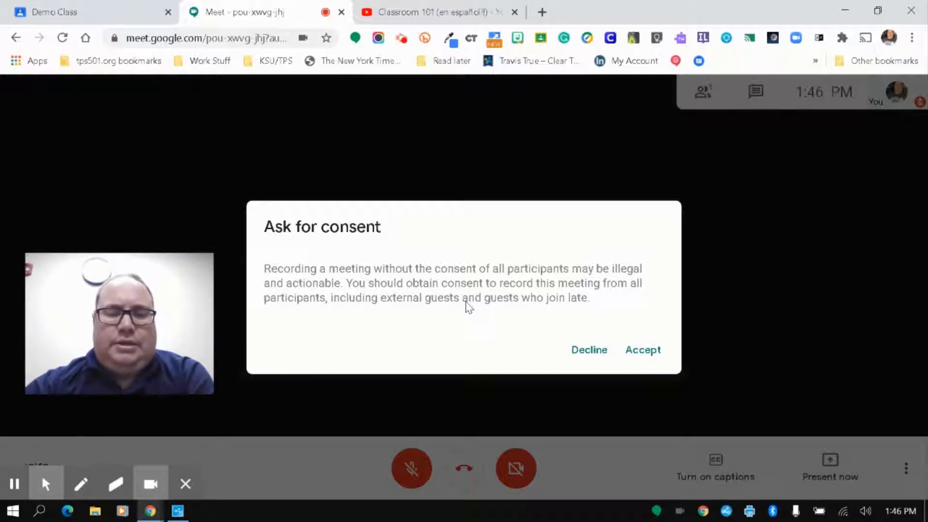
Step: Accept the consent notice so recording of the class meeting begins
click(647, 354)
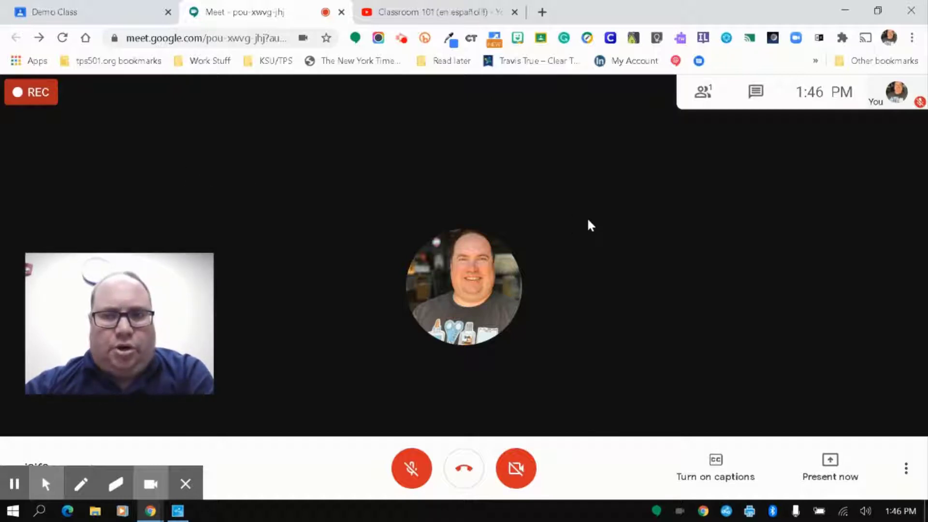
click(906, 468)
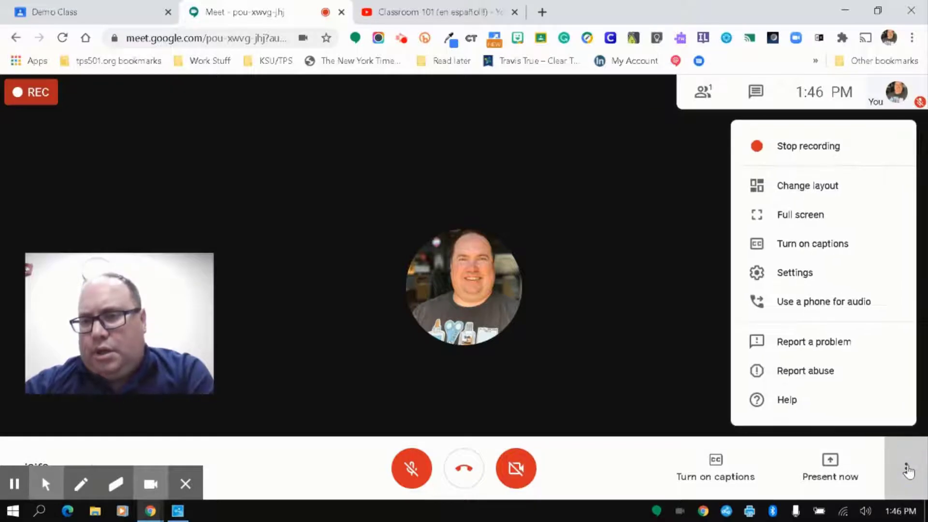
click(791, 194)
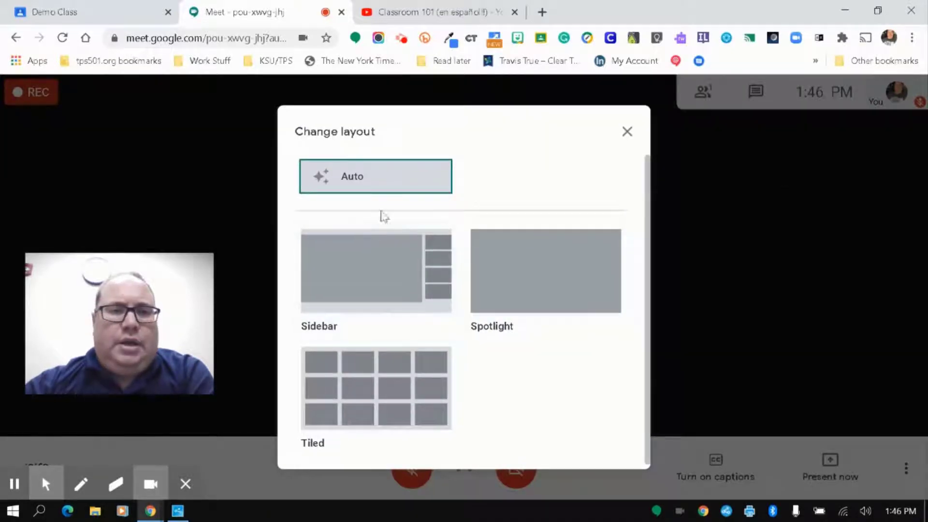
click(368, 262)
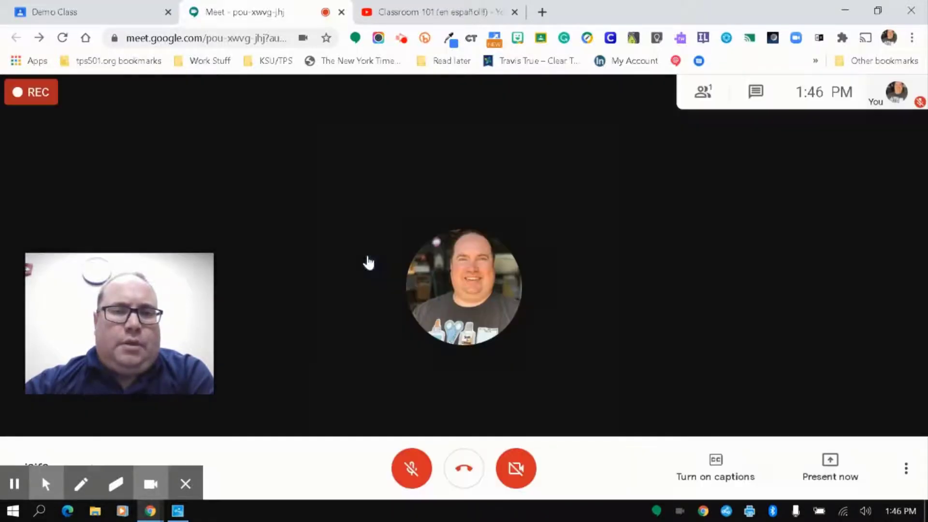
click(900, 467)
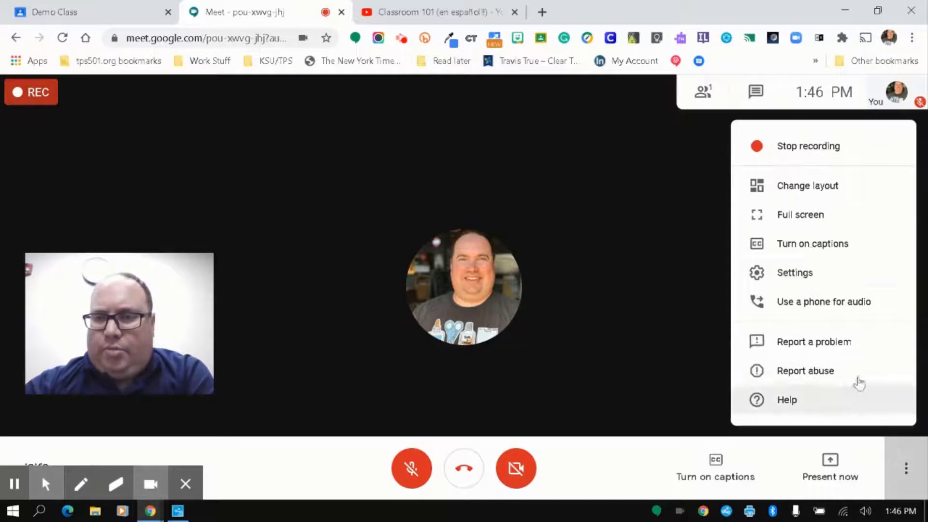
click(802, 187)
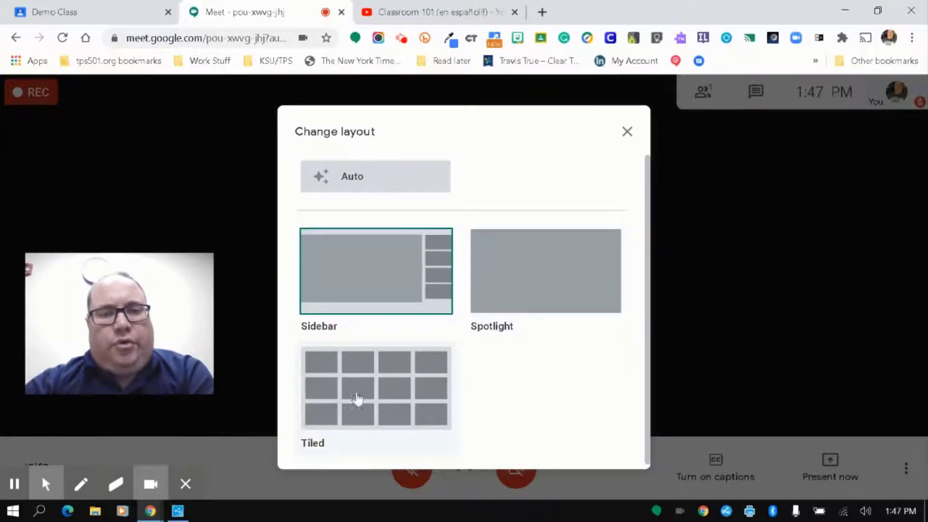
click(382, 193)
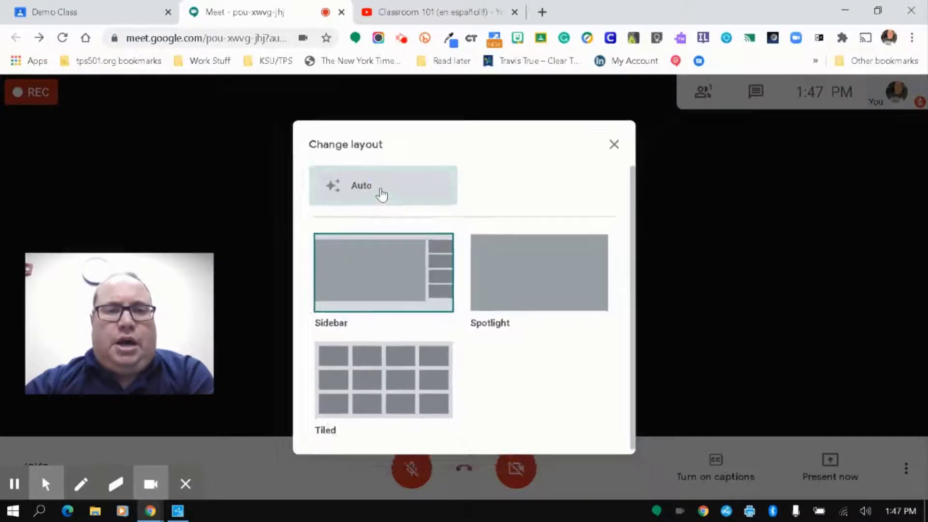
Step: Open settings, leave Speakers on Default, and view the Video tab at 360p send and receive
click(907, 465)
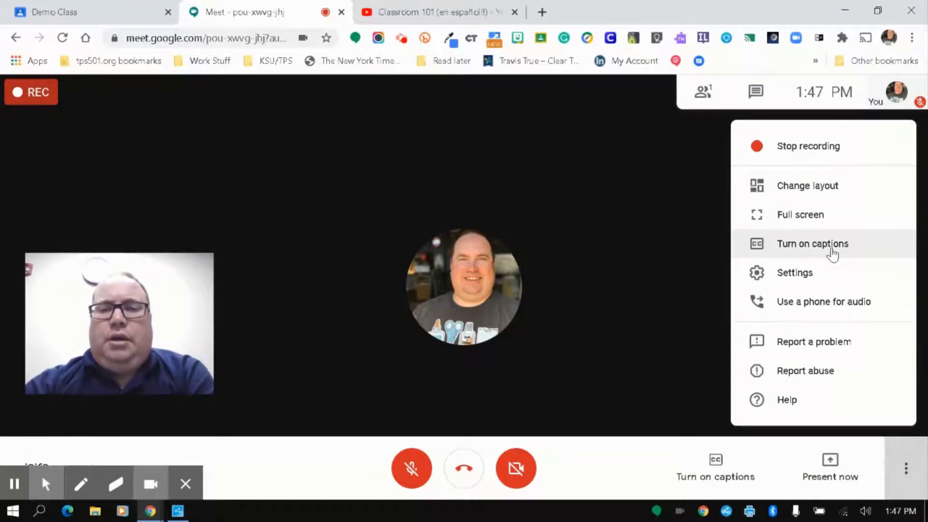
click(833, 266)
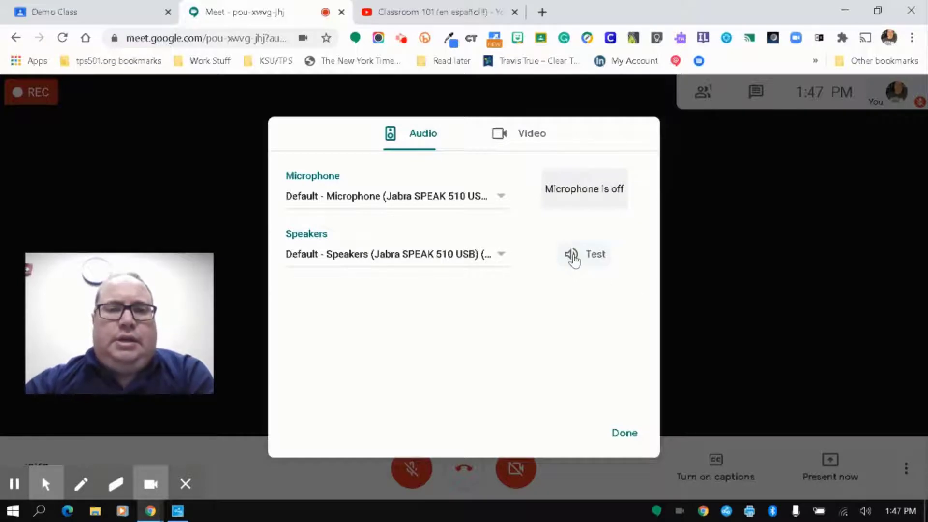
click(502, 254)
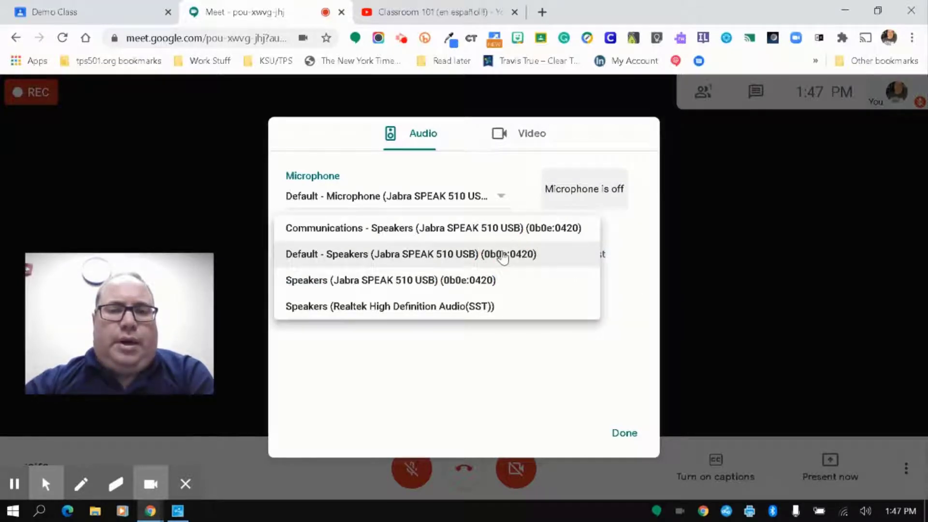
click(478, 360)
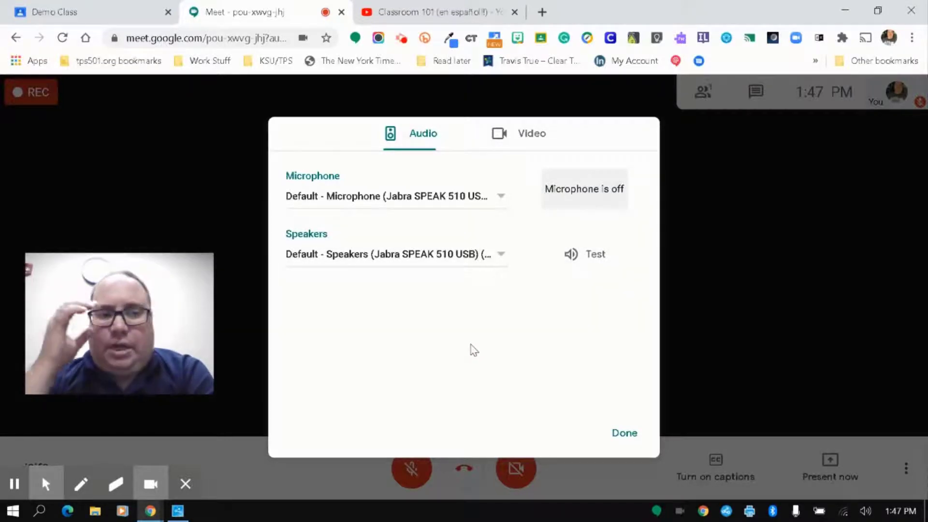
click(513, 136)
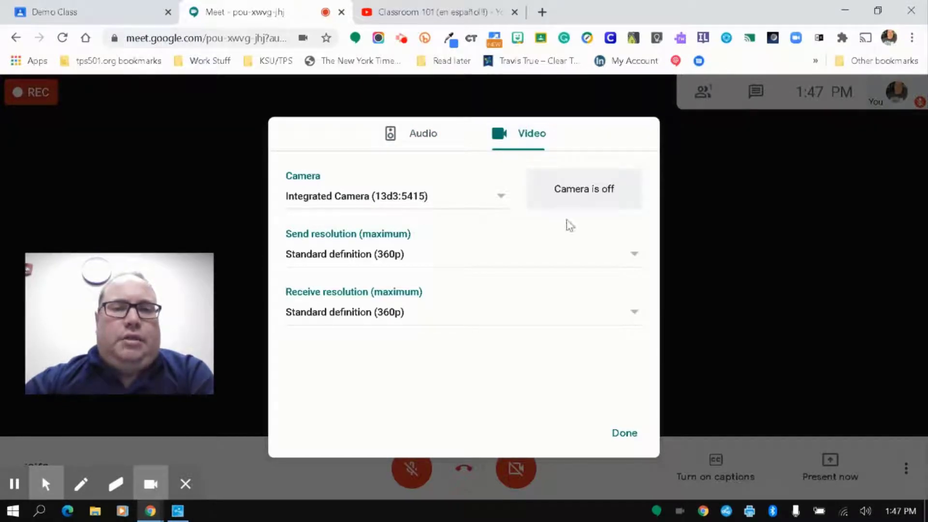
click(499, 194)
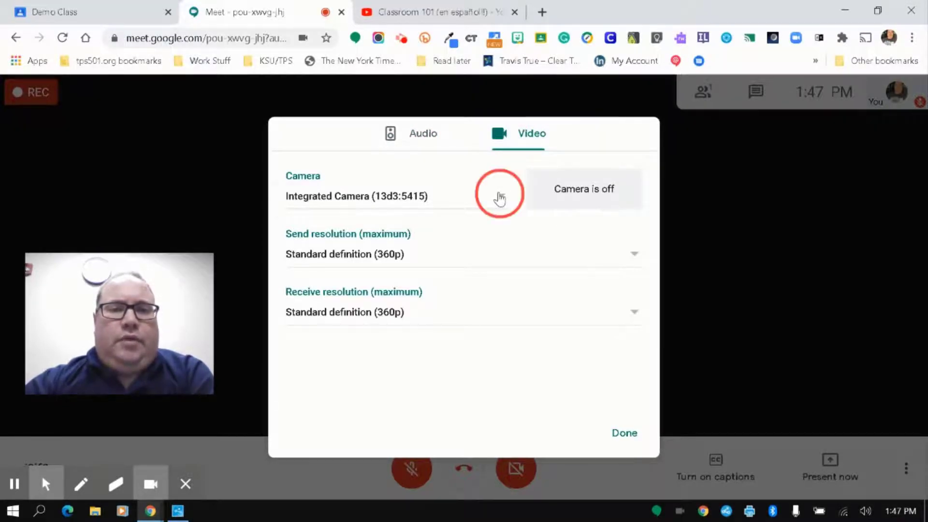
click(501, 172)
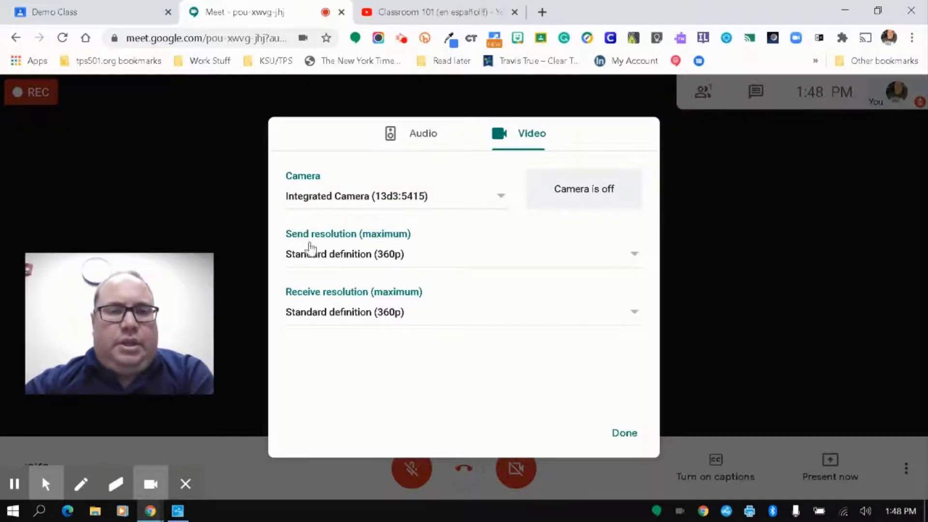
click(471, 259)
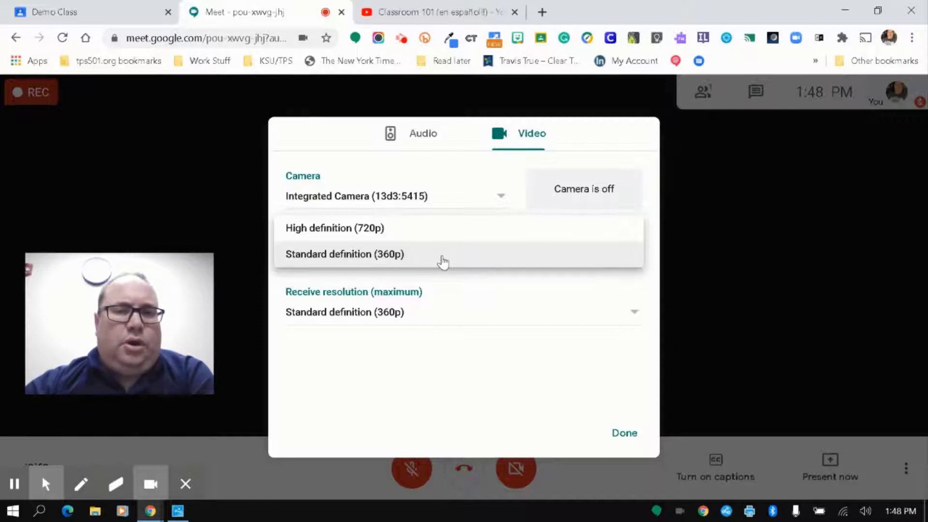
click(443, 262)
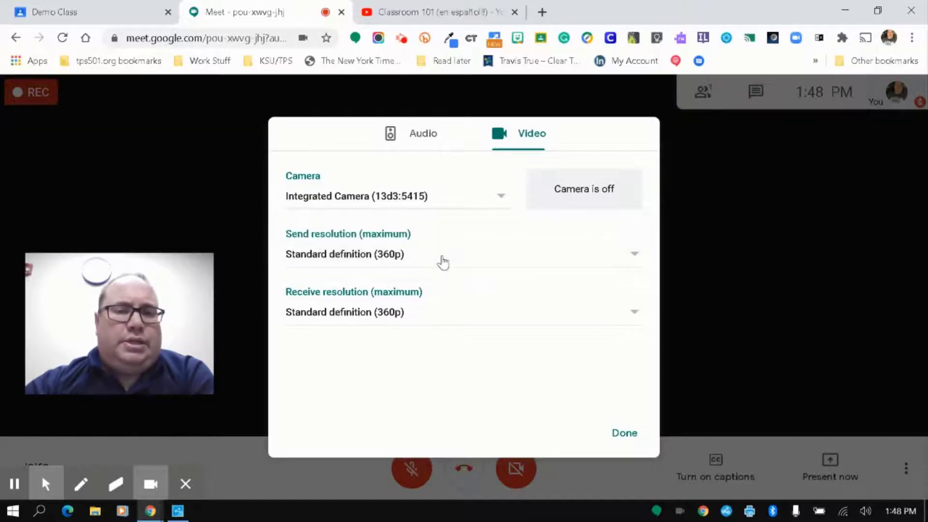
click(443, 262)
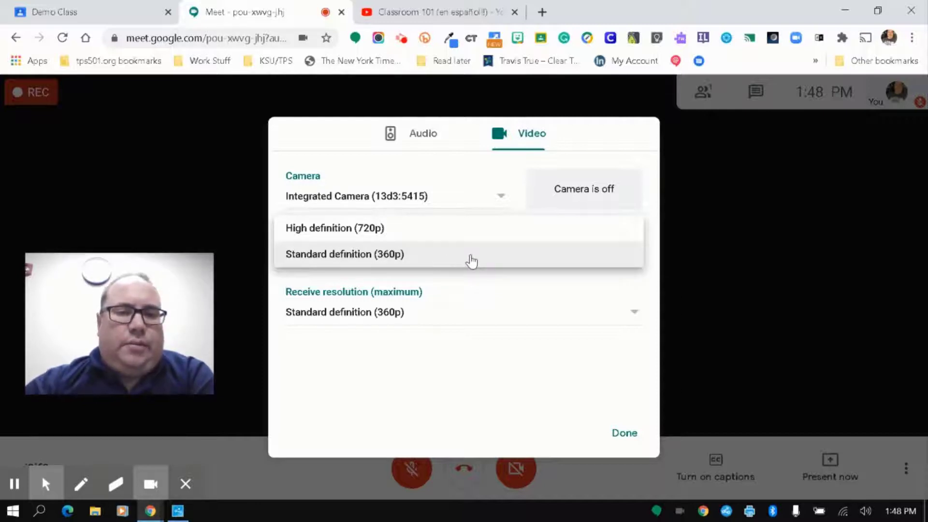
Step: Keep the send resolution at Standard definition (360p), leaving the receive options unchanged
click(462, 367)
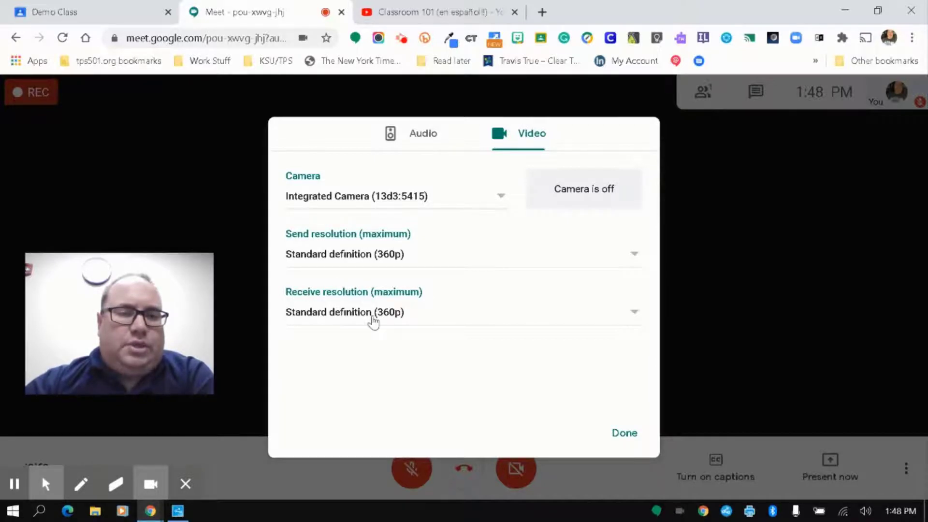
click(373, 319)
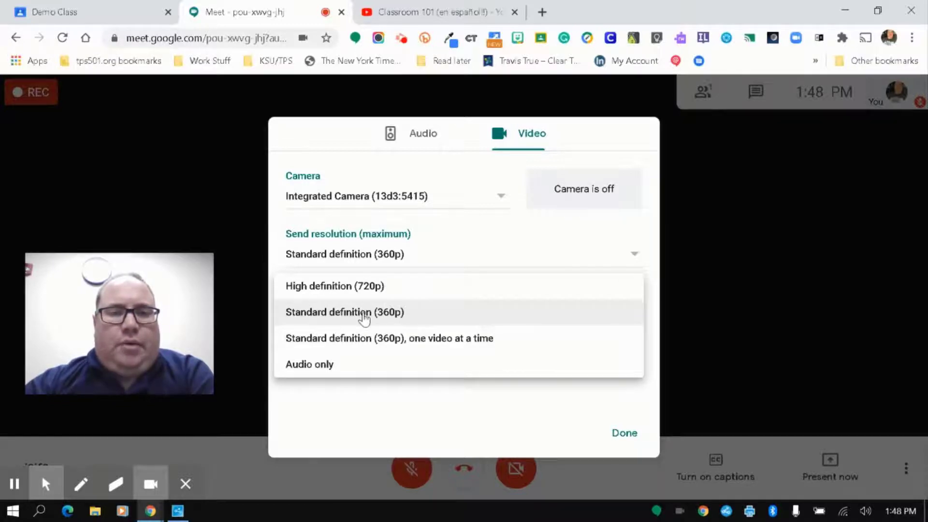
click(380, 402)
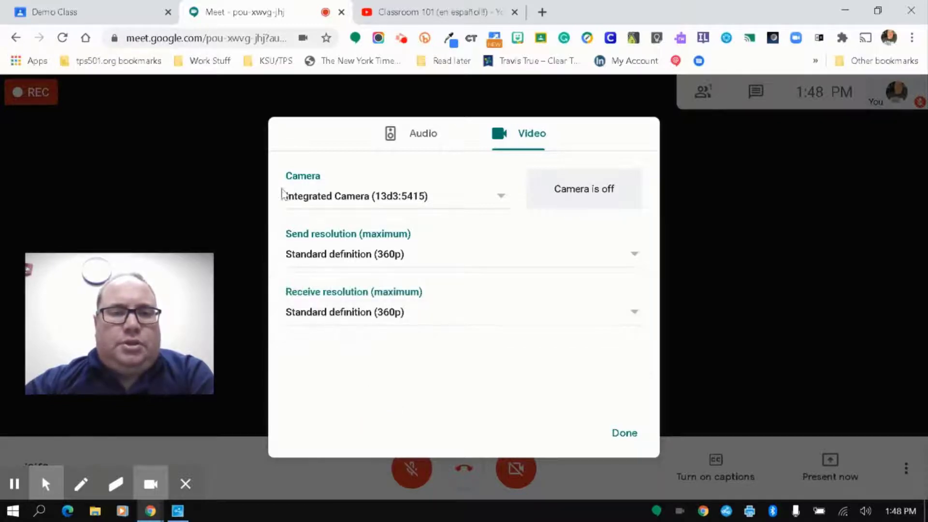
click(348, 253)
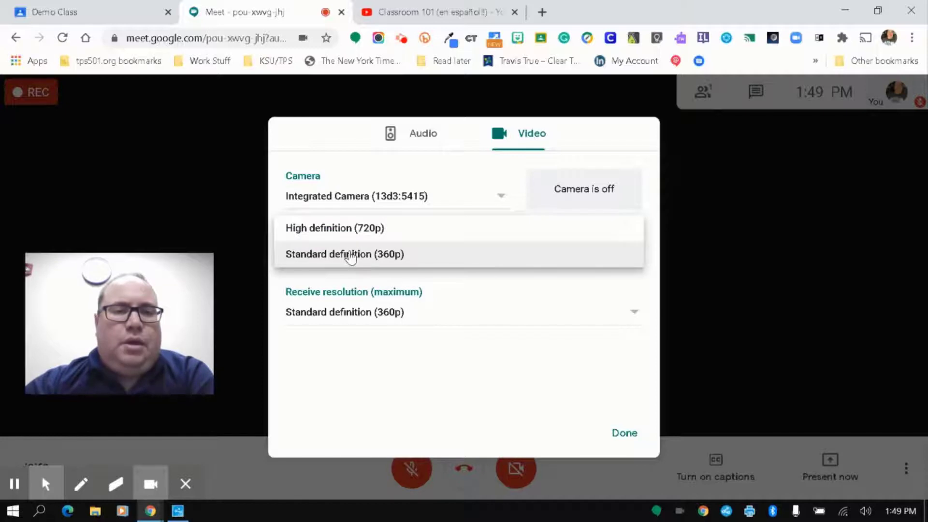
click(360, 254)
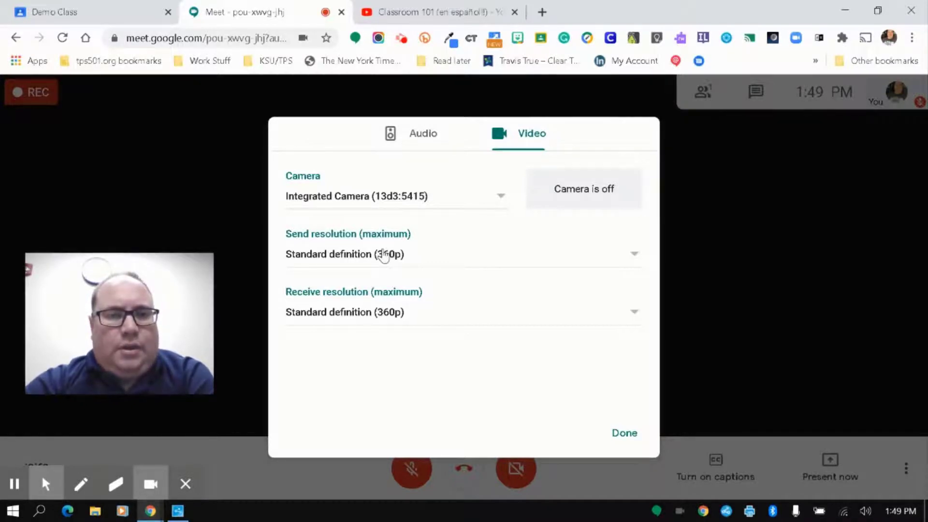
Step: Try High definition (720p) for receive resolution, revert it to Standard definition (360p), and close settings
click(363, 317)
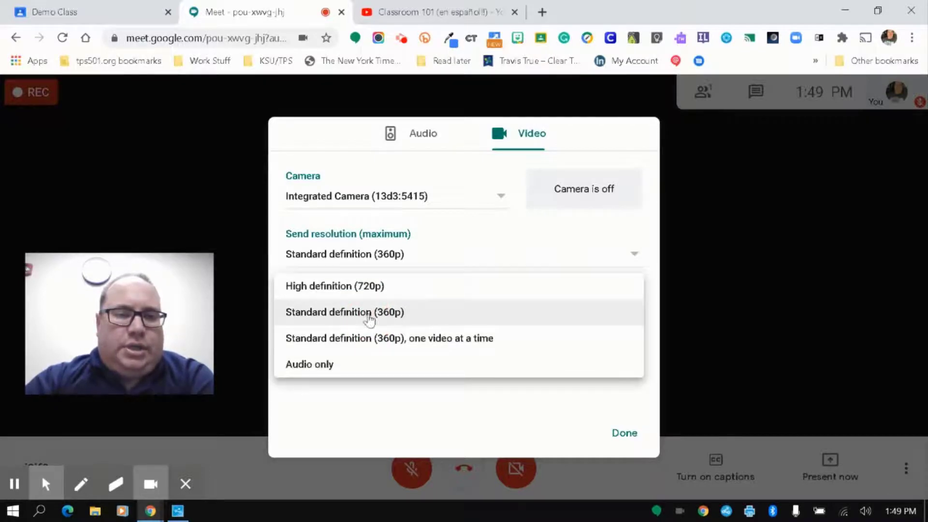
click(411, 319)
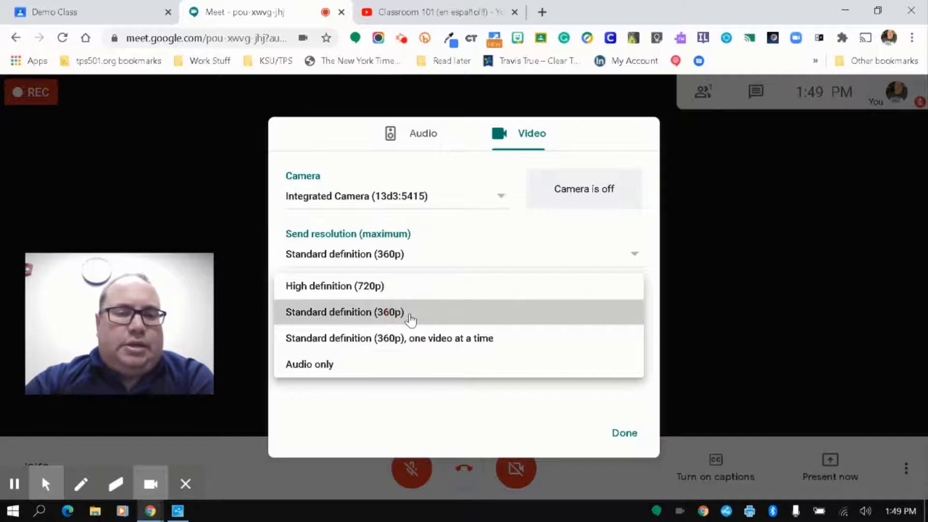
click(410, 317)
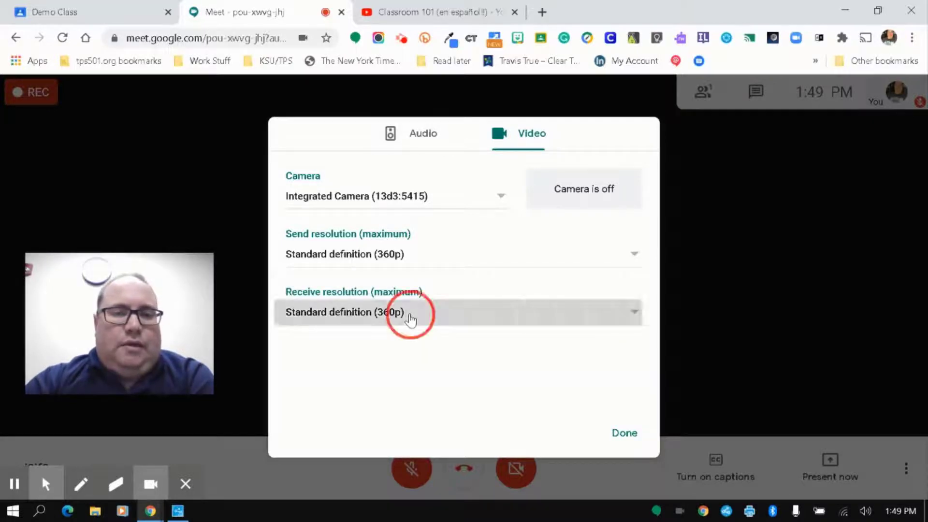
click(410, 292)
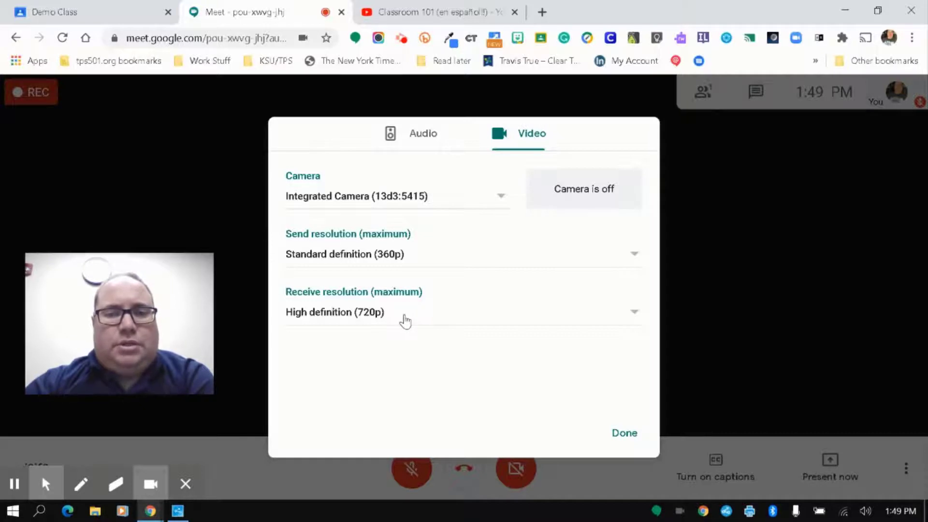
click(404, 314)
click(404, 341)
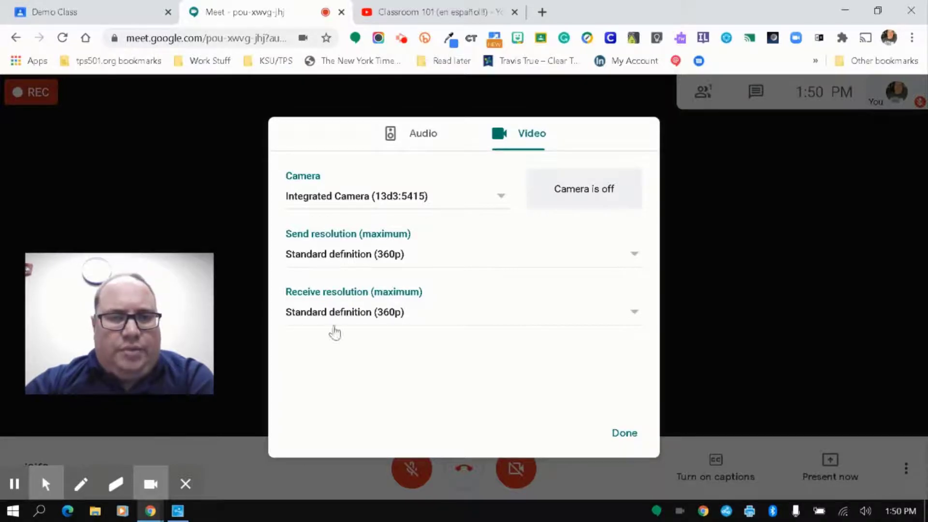
click(625, 434)
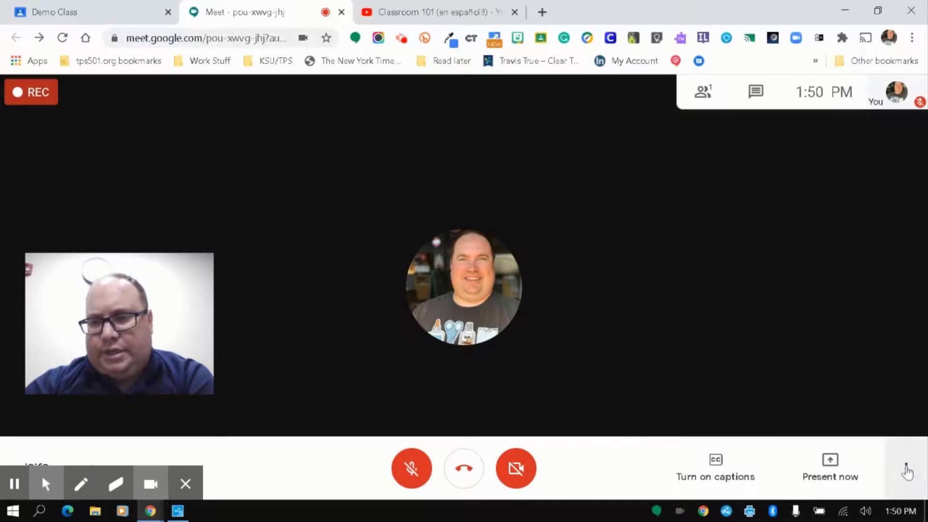
Step: Check the dial-in number and PIN under Use a phone for audio, then dismiss it
click(906, 468)
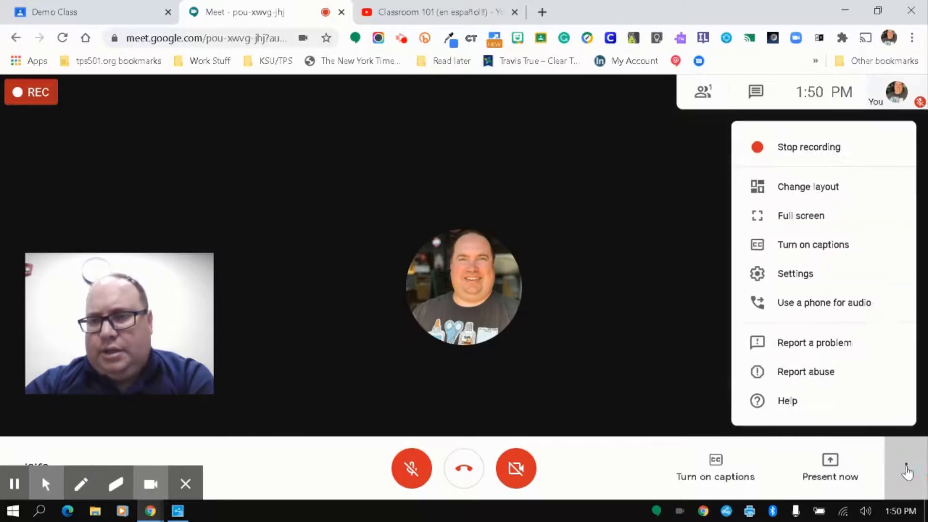
click(827, 313)
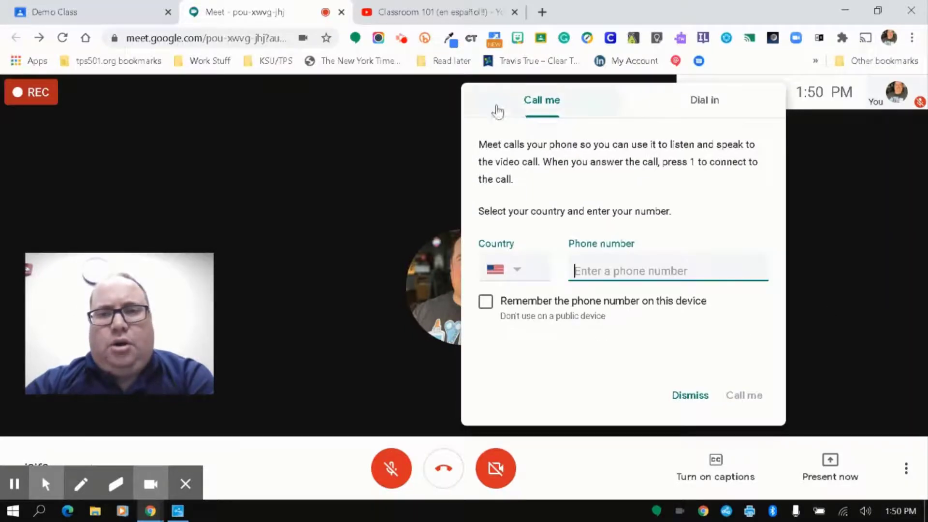
click(715, 107)
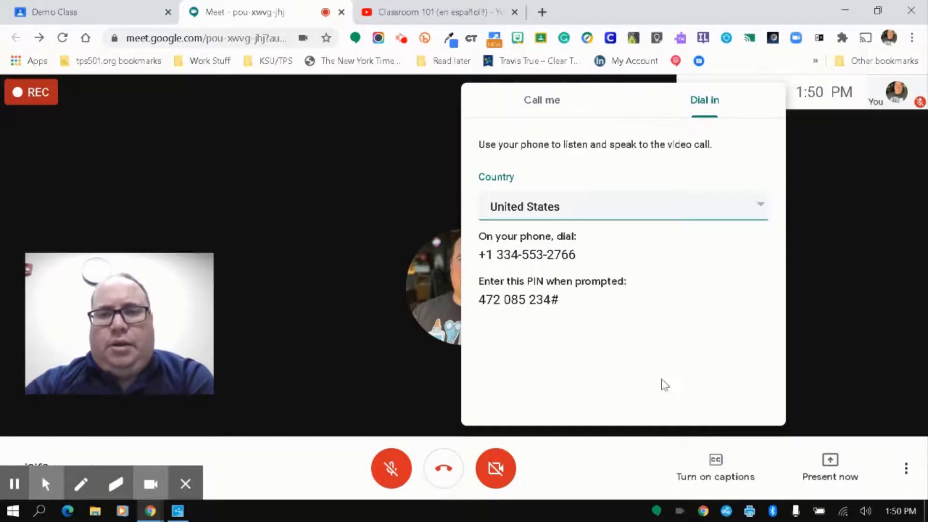
click(857, 165)
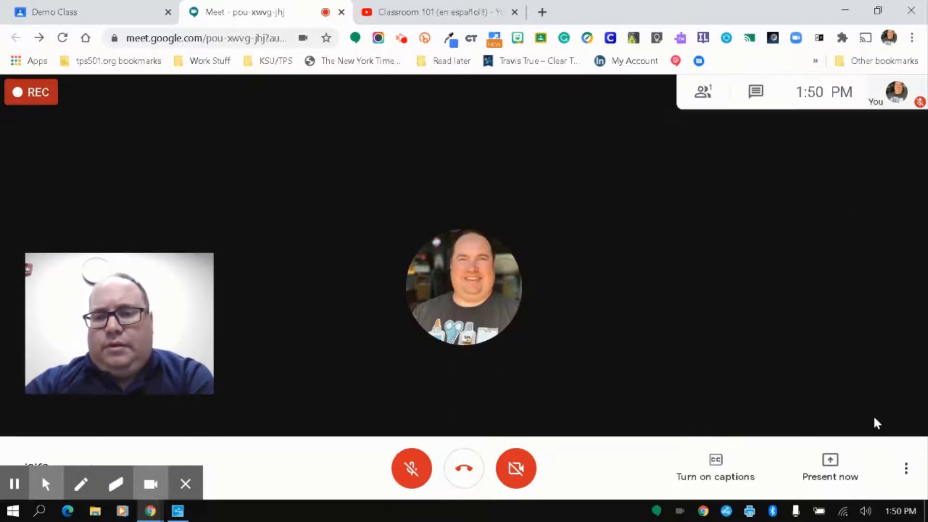
Step: Show the People list with its single participant, the host
click(909, 457)
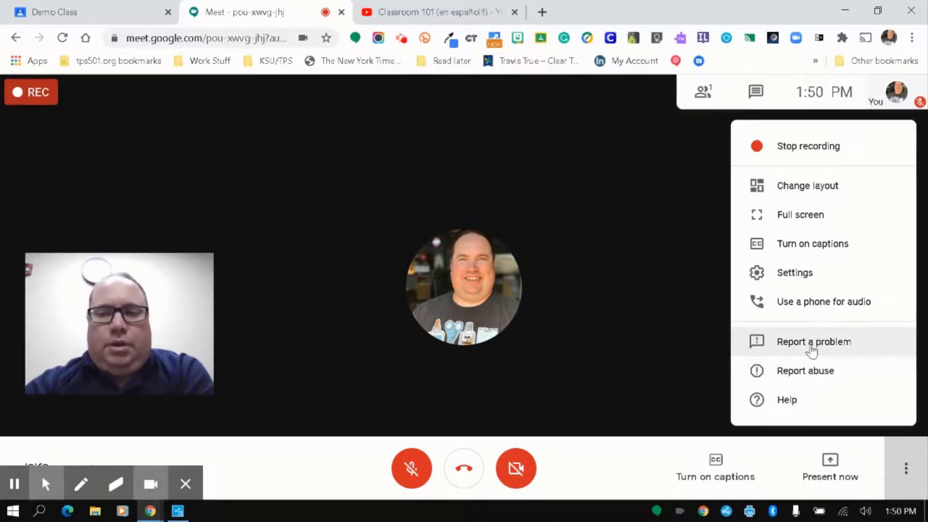
click(694, 208)
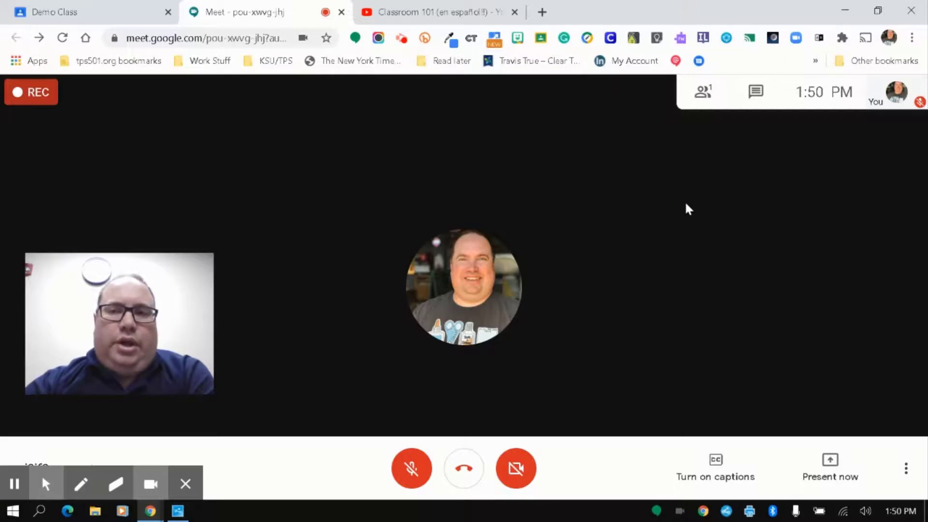
click(700, 95)
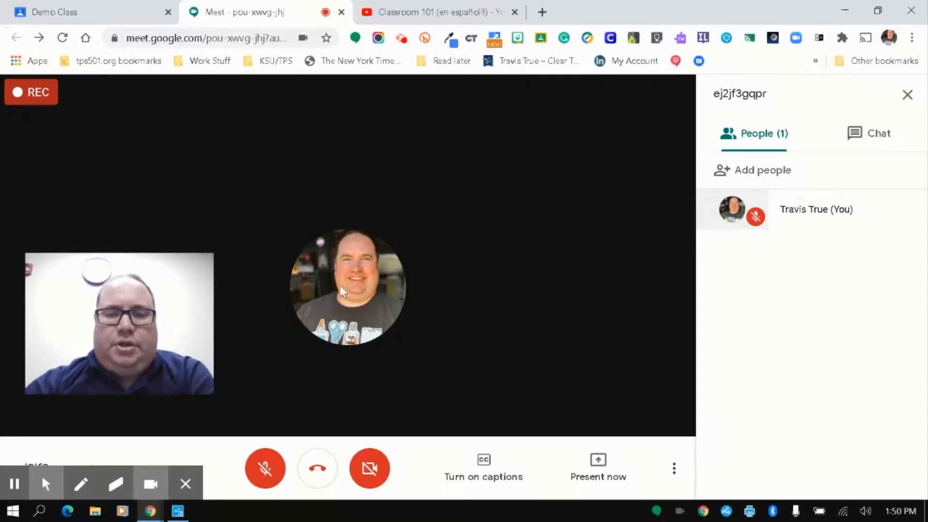
Step: Toggle the camera on and back off, try the in-call chat, then close the chat panel
click(370, 468)
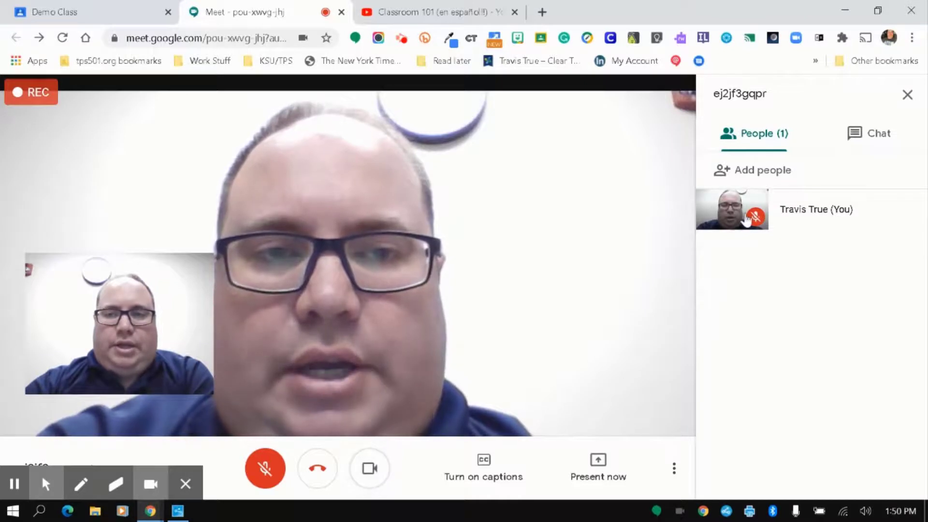
click(377, 468)
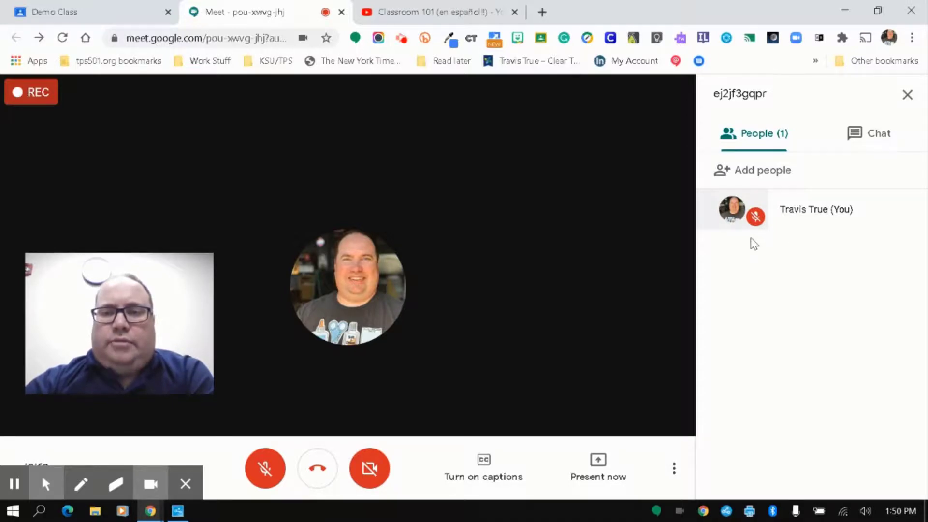
click(875, 133)
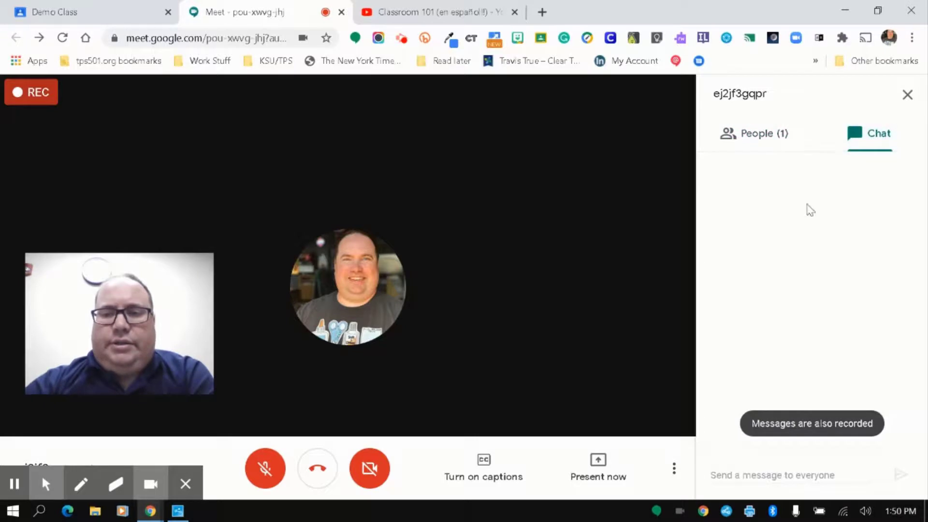
click(773, 472)
click(791, 467)
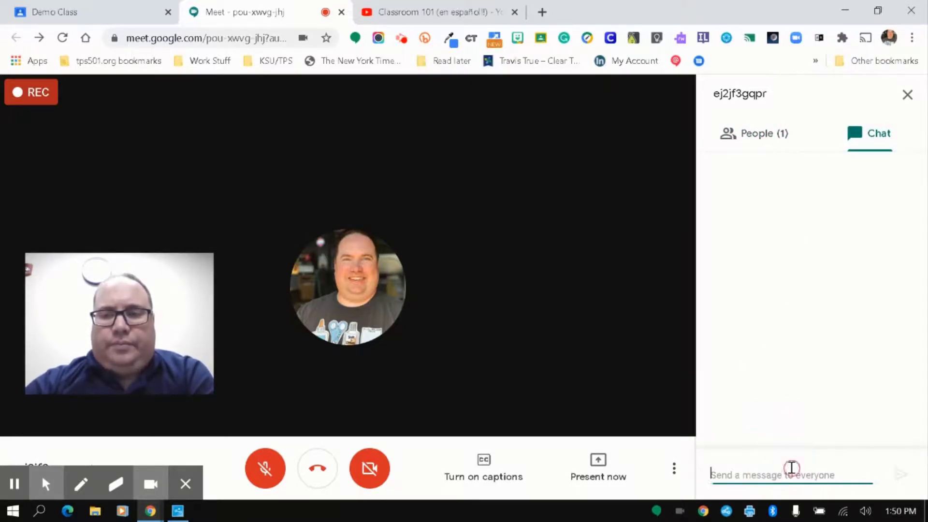
click(756, 141)
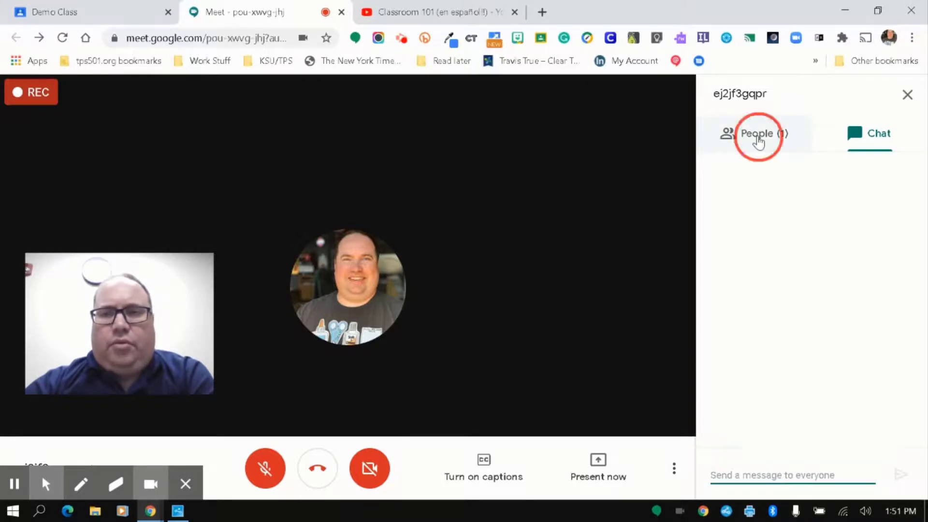
click(881, 132)
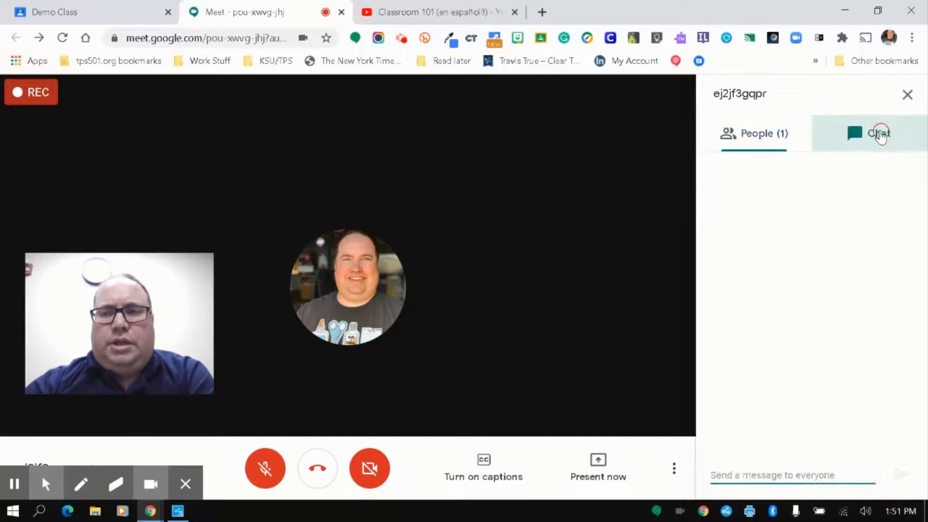
click(907, 97)
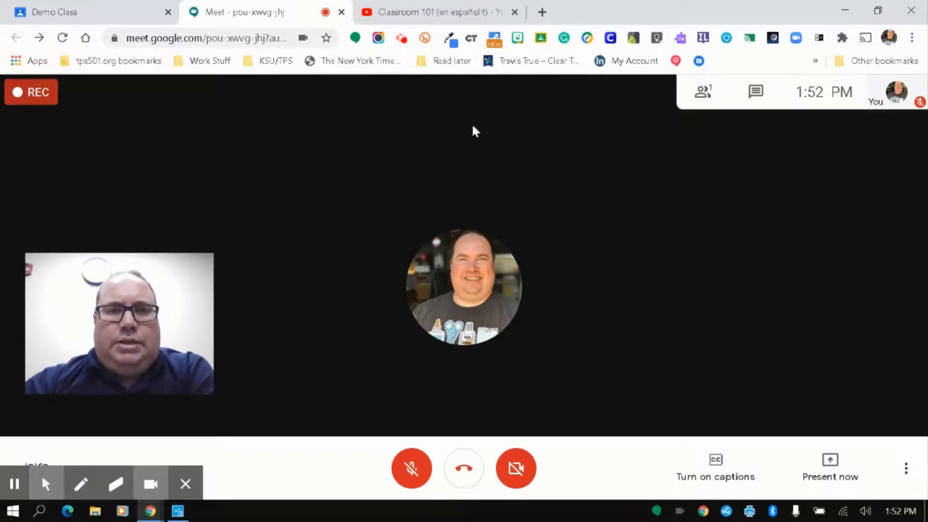
Step: Go to the Demo Class Classroom page and open its People list
click(118, 19)
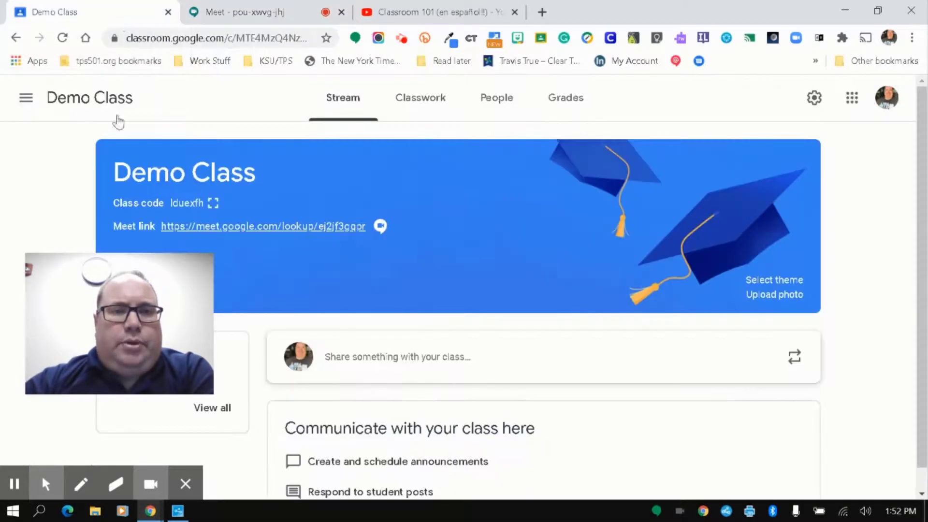
drag(159, 270, 810, 312)
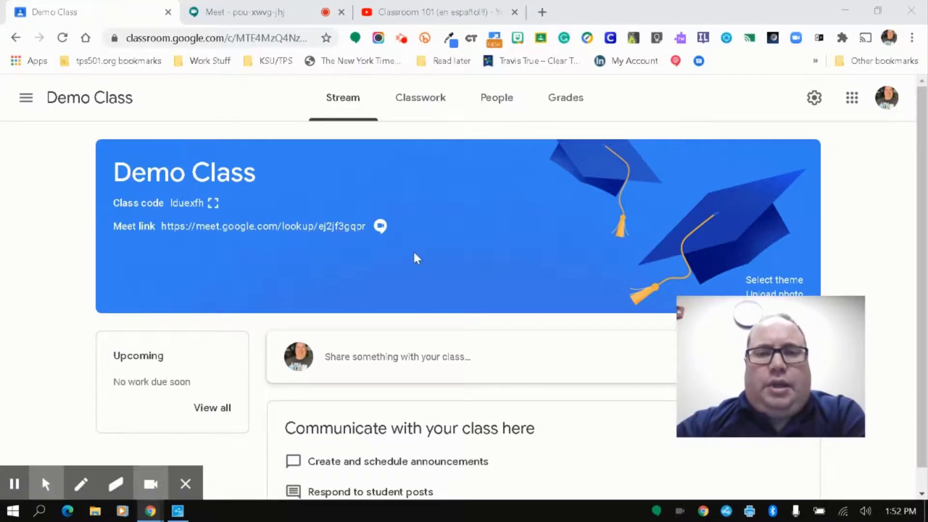
mouse_move(758, 331)
drag(812, 305, 836, 335)
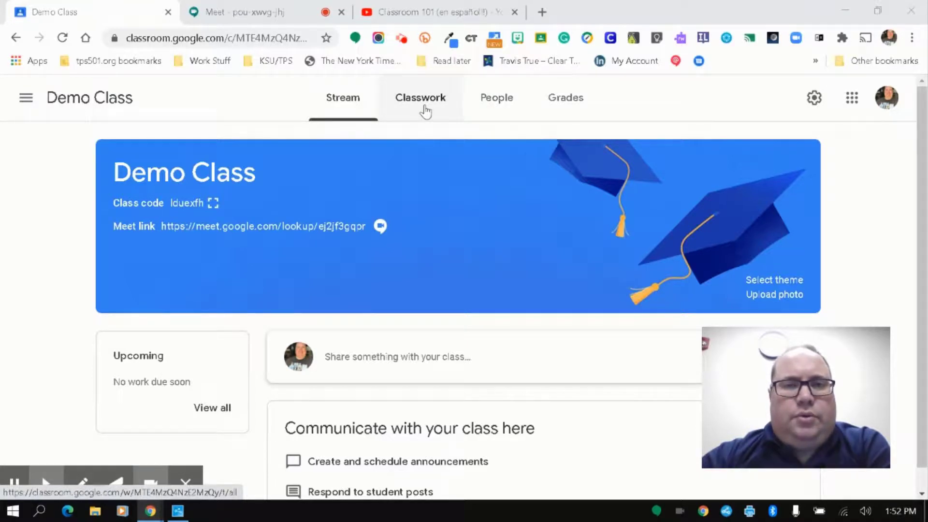
click(497, 102)
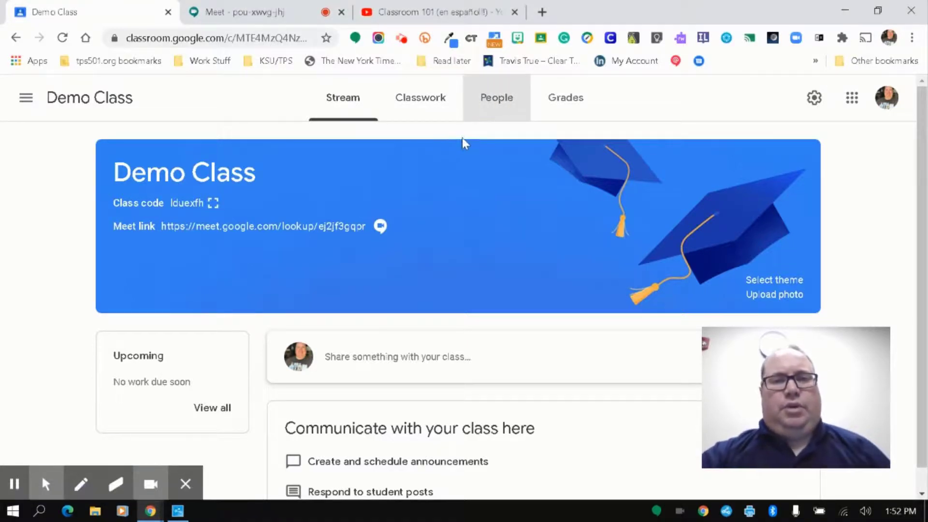
click(511, 107)
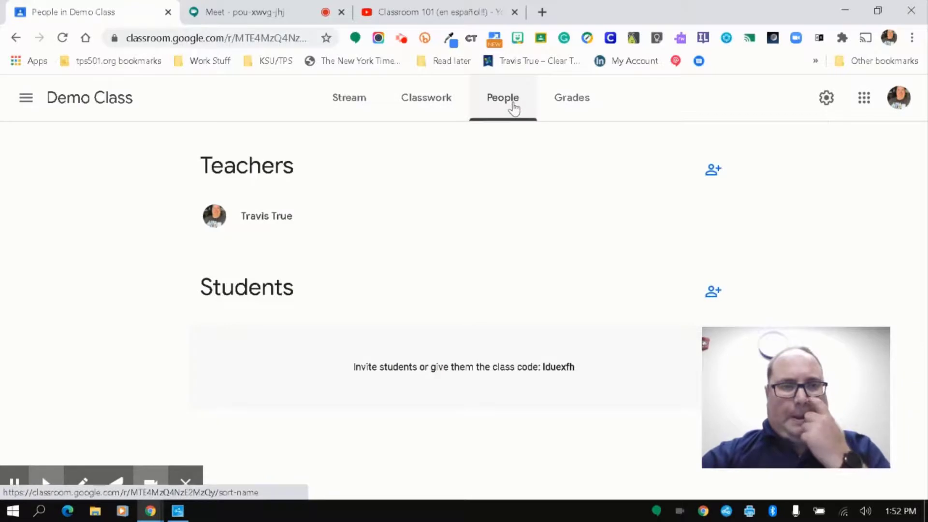
Step: Search for the test student, invite them to Demo Class, and open an incognito window
click(713, 292)
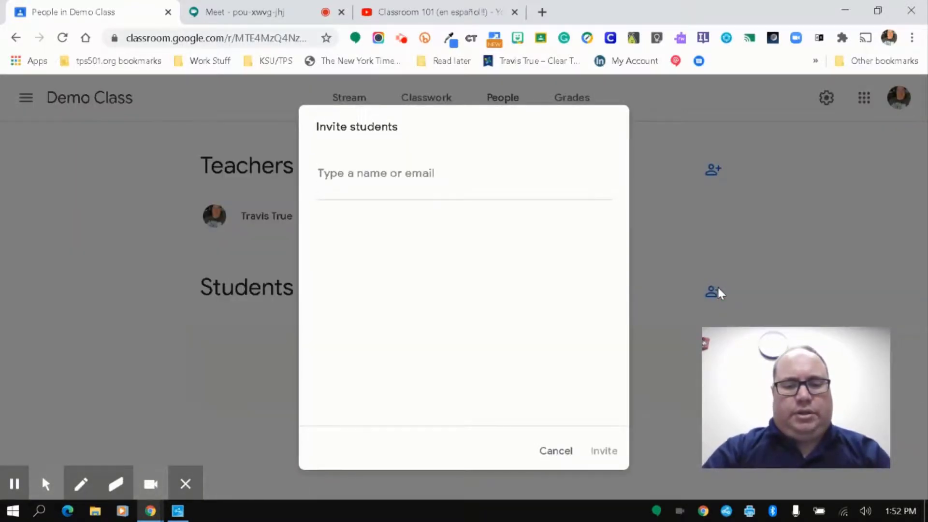
text(821)
key(BackSpace)
text(7)
click(422, 251)
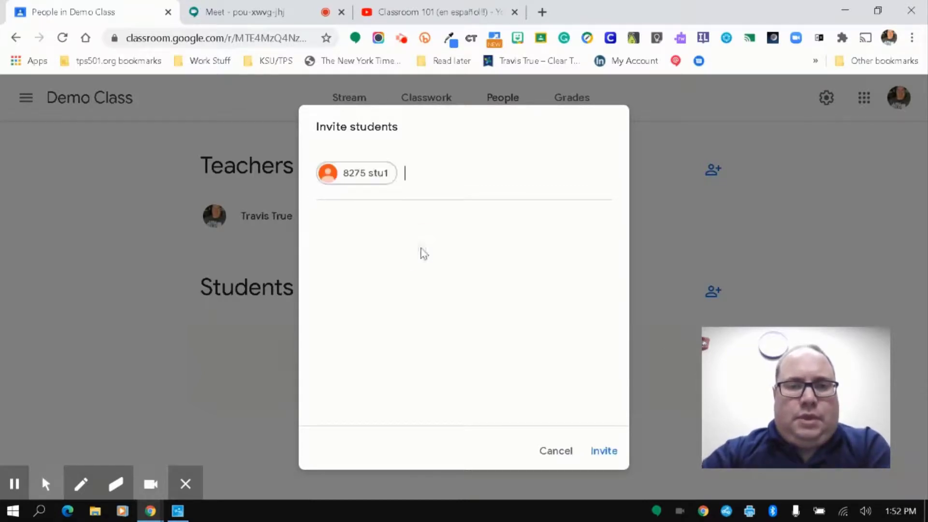
click(601, 452)
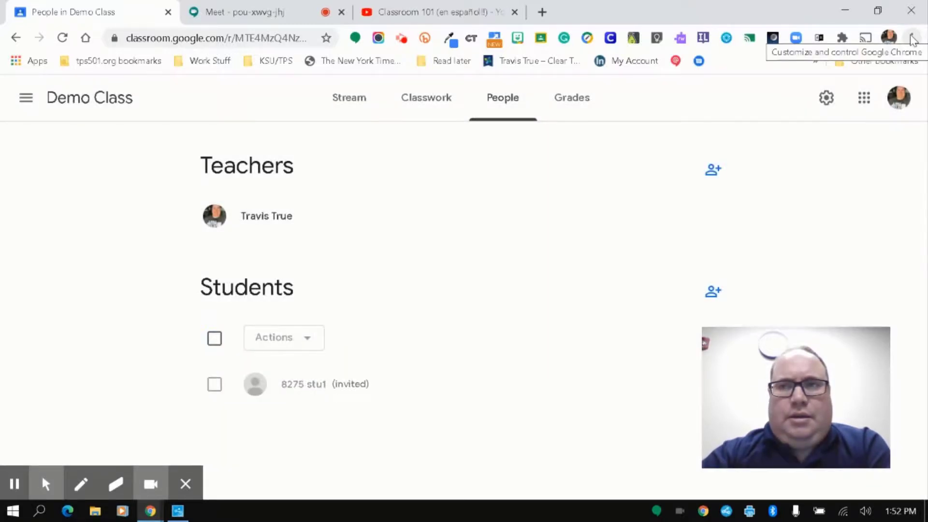
click(910, 39)
click(864, 92)
Step: Load google.com and sign in with the test student's e-mail and password
text(goo)
key(Return)
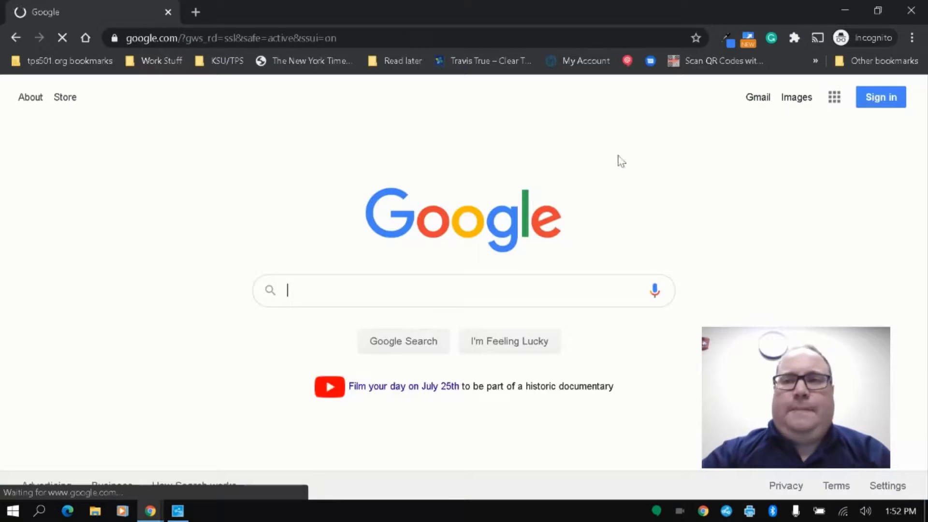
click(861, 99)
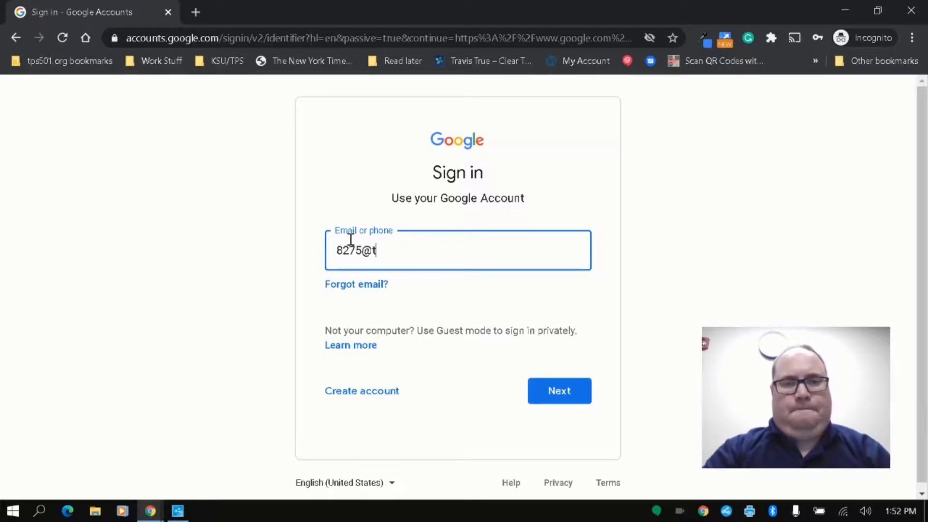
key(Return)
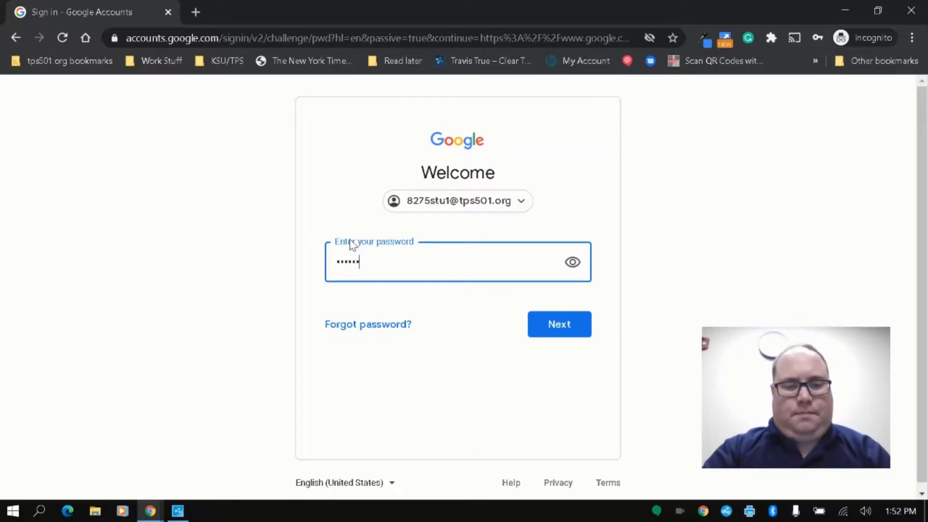
key(Return)
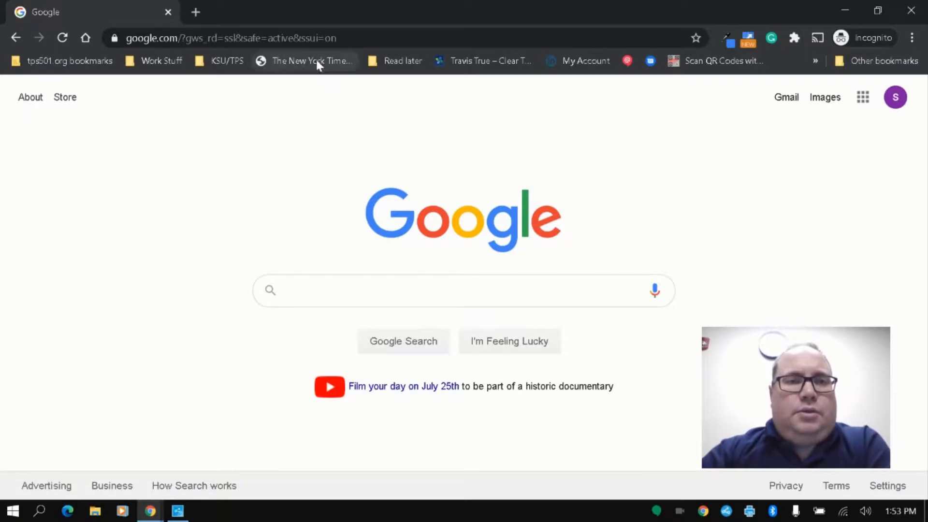
Step: Go to classroom.google.com to see the pending Demo Class invitation
click(327, 42)
text(g)
key(BackSpace)
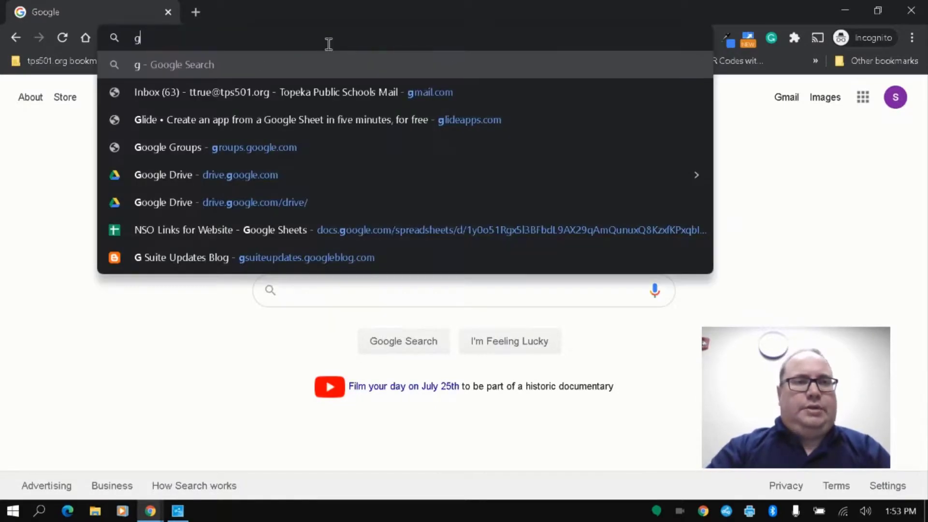
key(BackSpace)
text(cl)
key(Return)
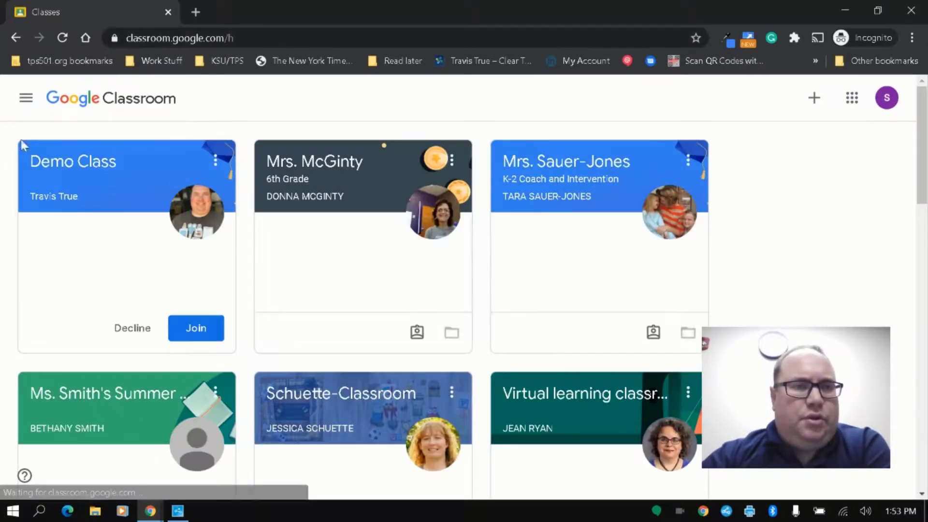
Step: Join Demo Class as the student and follow its Meet link from the class banner
click(196, 329)
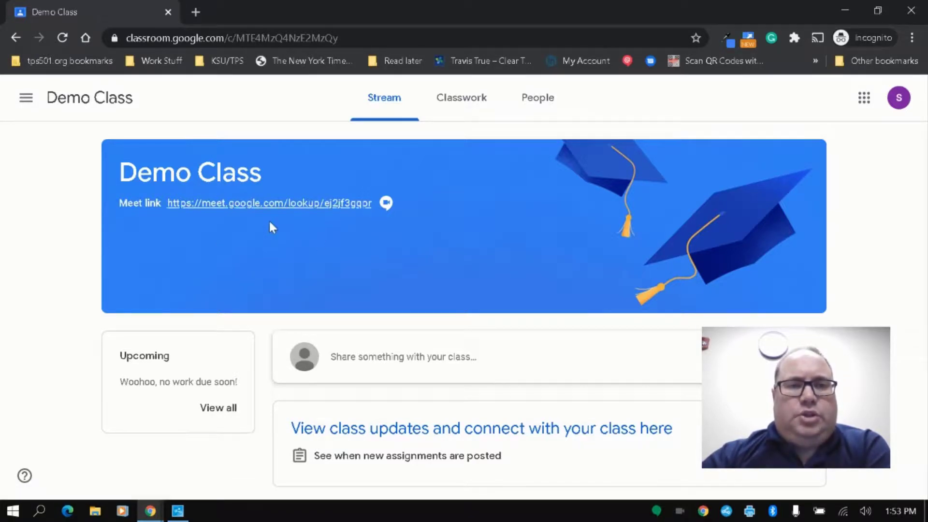
click(298, 203)
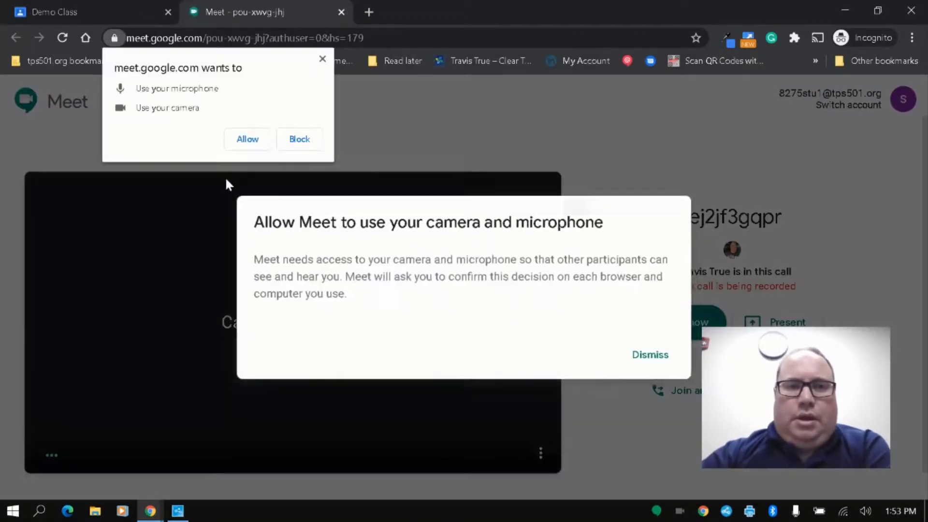
Step: Allow camera and microphone access, then join the call as the student with mic and camera off
click(248, 141)
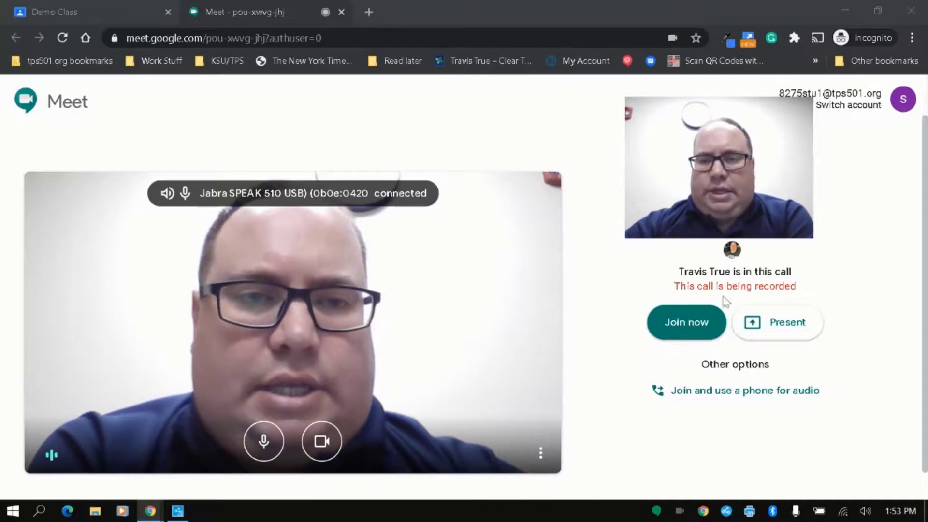
click(696, 328)
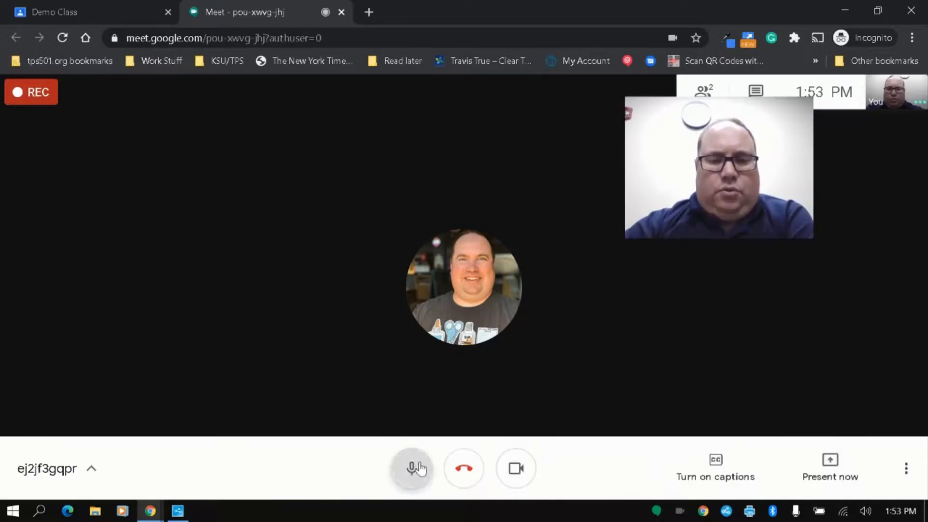
click(412, 468)
click(532, 479)
Step: Open and close the participant list in the student's call window
drag(674, 118, 61, 192)
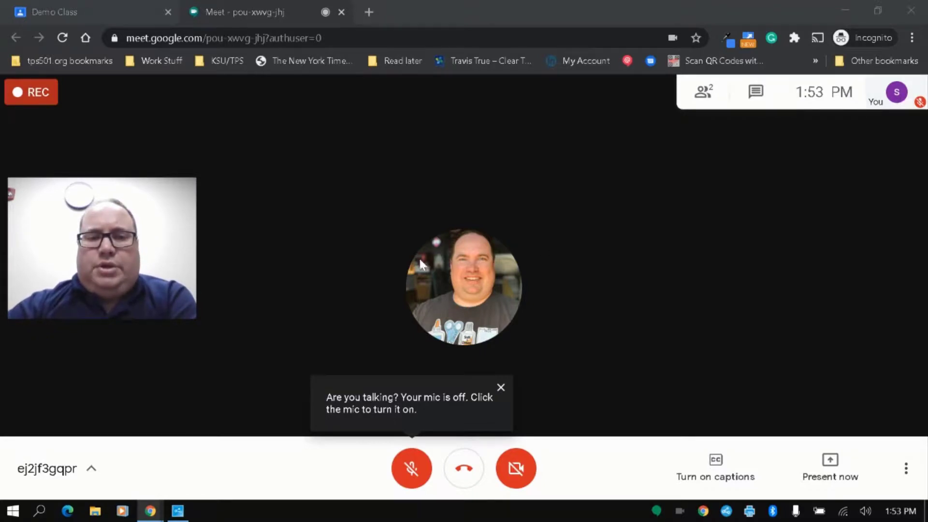
mouse_move(82, 215)
drag(82, 216, 89, 323)
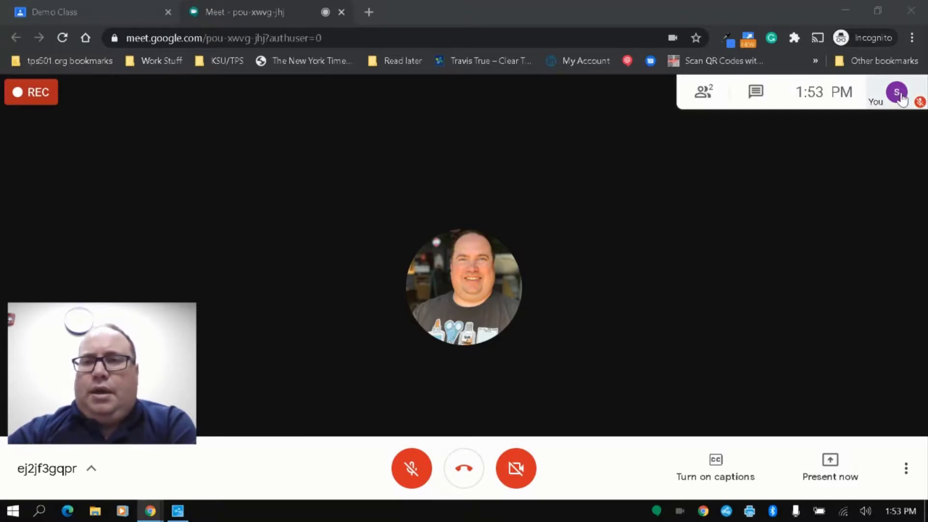
click(704, 92)
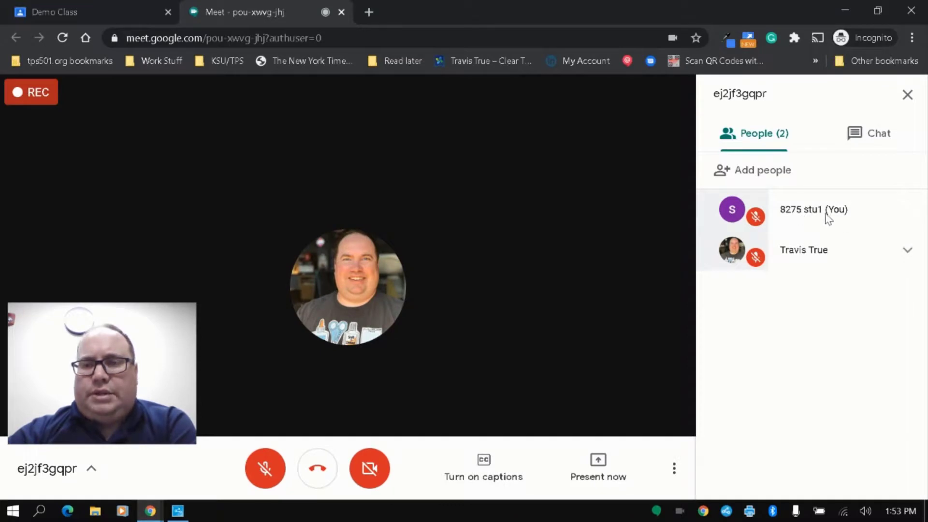
click(907, 95)
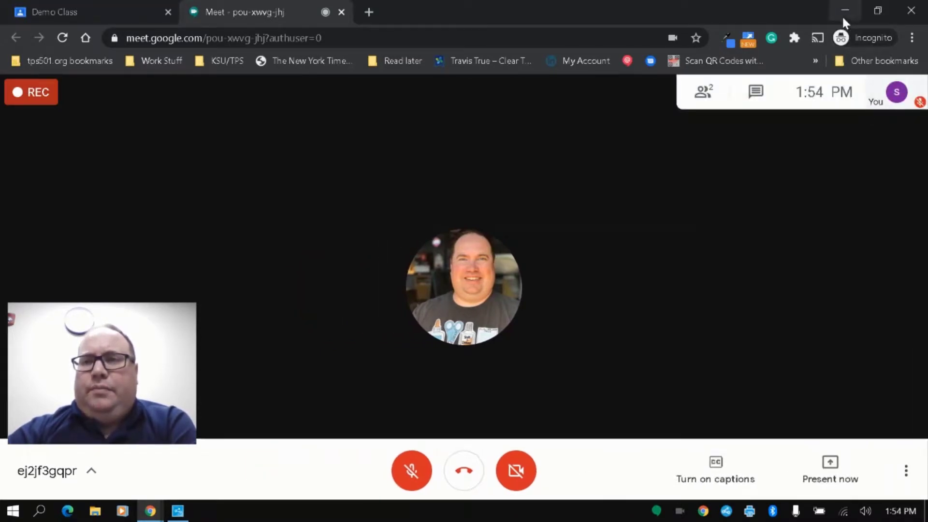
Step: Back in the teacher's call, pin then unpin the student's tile and the teacher's own tile
click(846, 14)
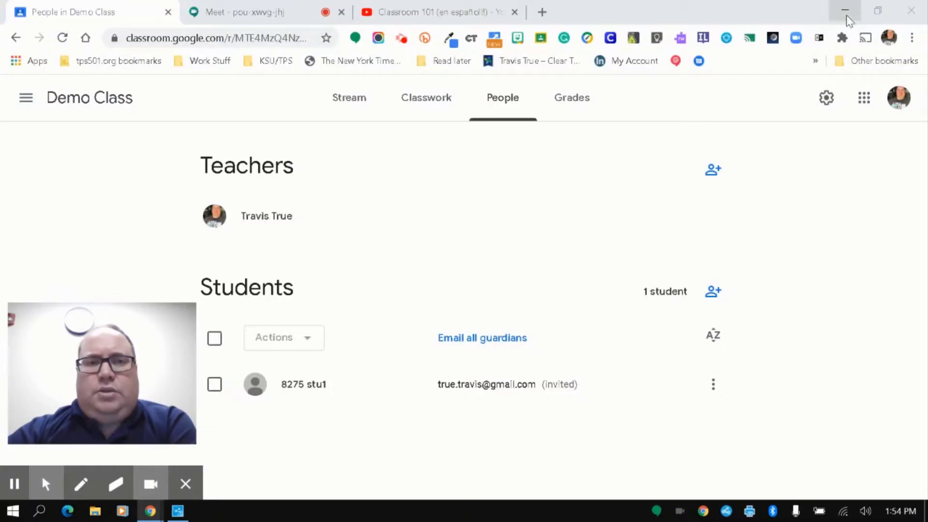
click(280, 12)
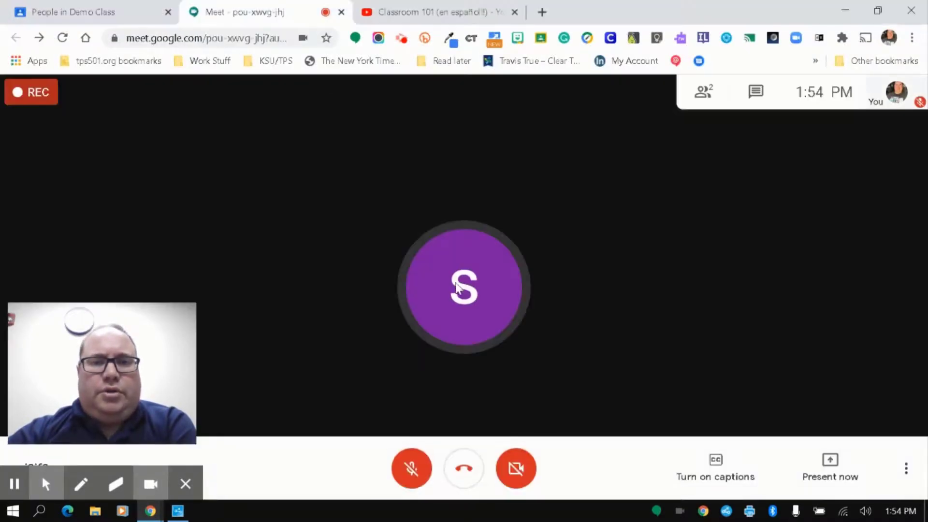
click(705, 92)
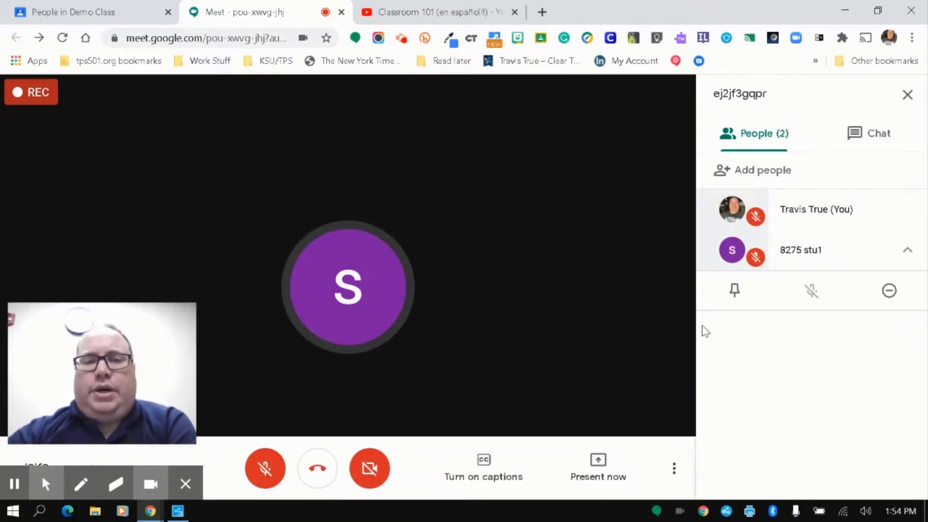
click(736, 292)
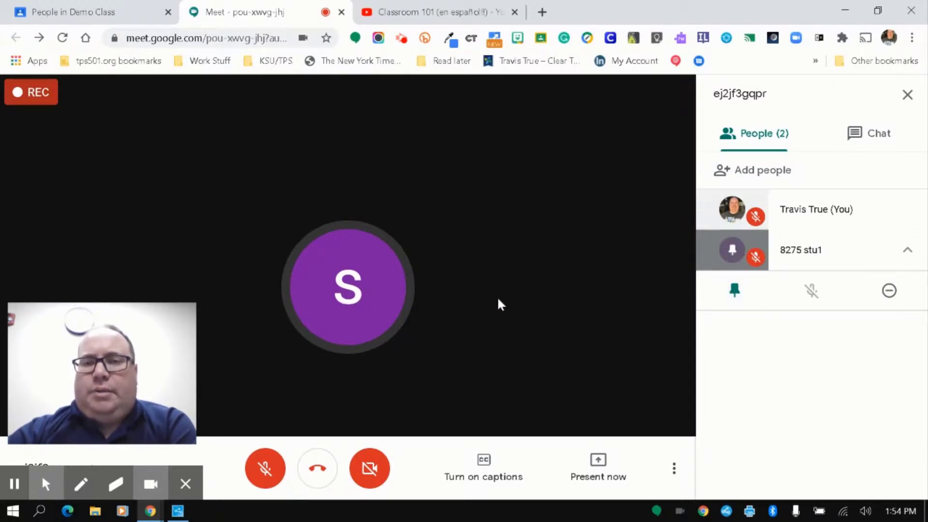
click(736, 292)
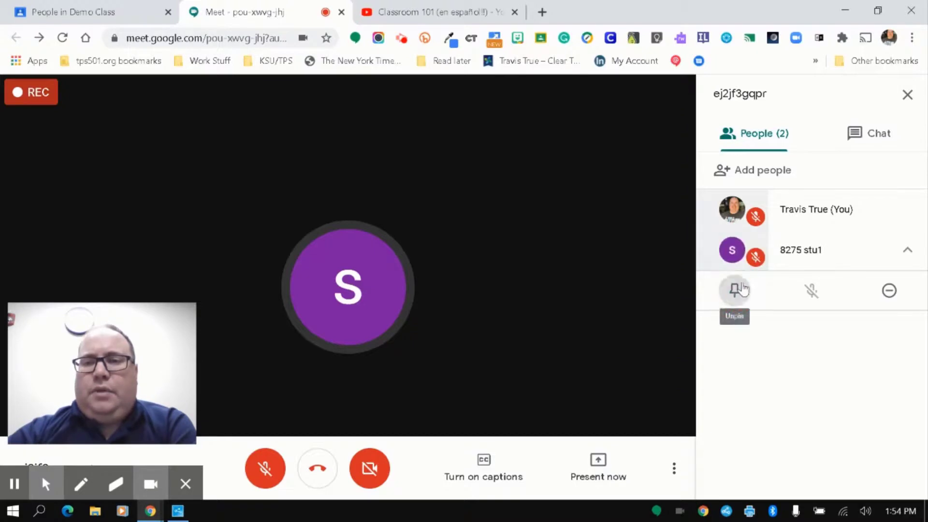
click(744, 208)
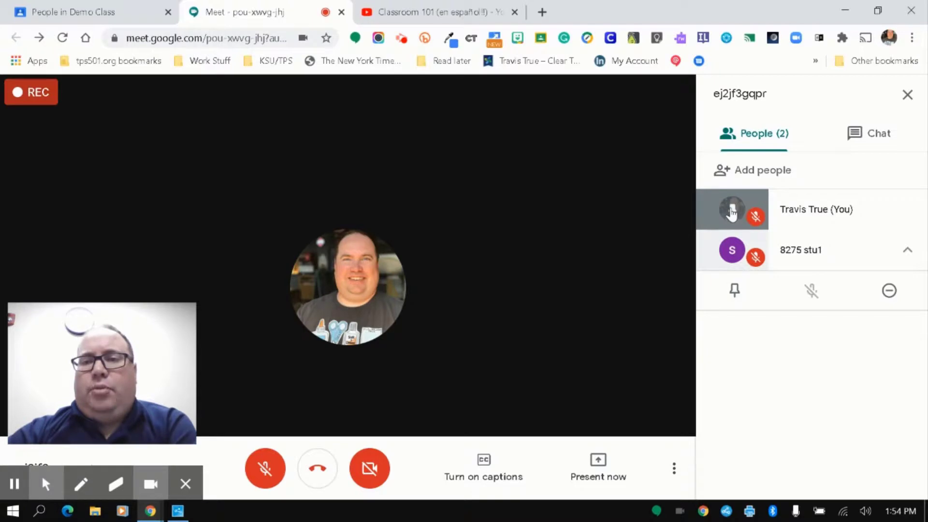
click(732, 211)
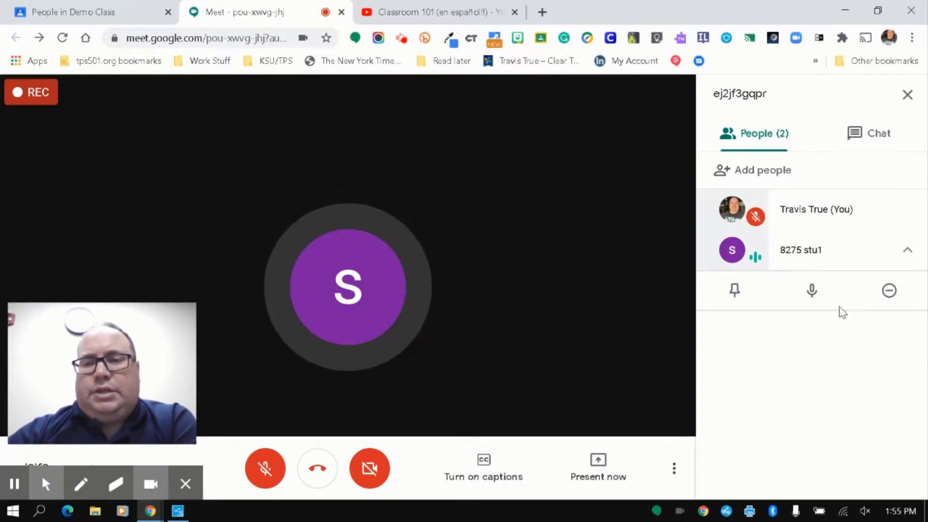
Step: Mute the student for everyone and confirm it
click(817, 297)
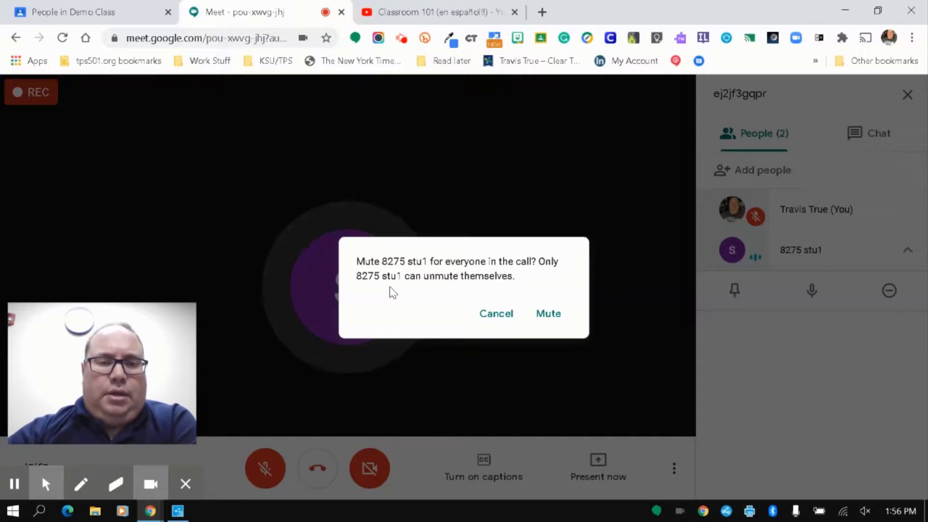
click(553, 316)
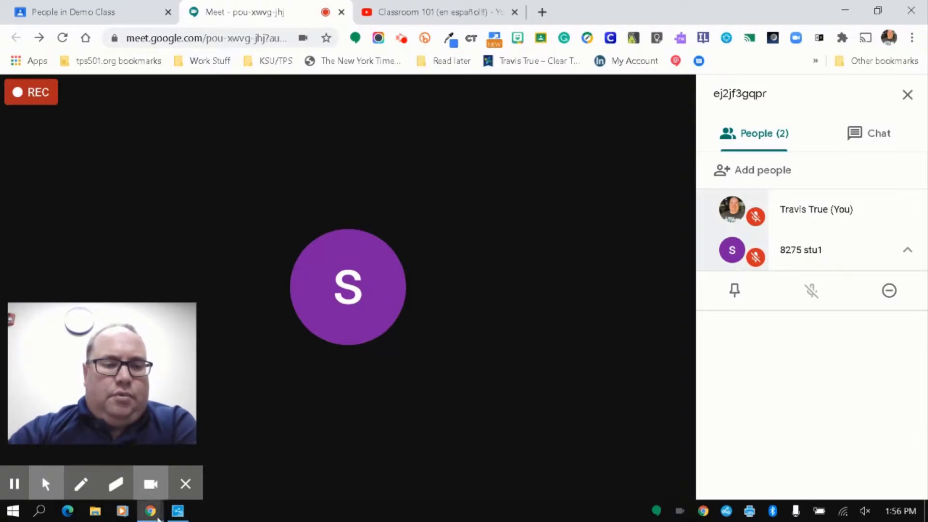
mouse_move(167, 503)
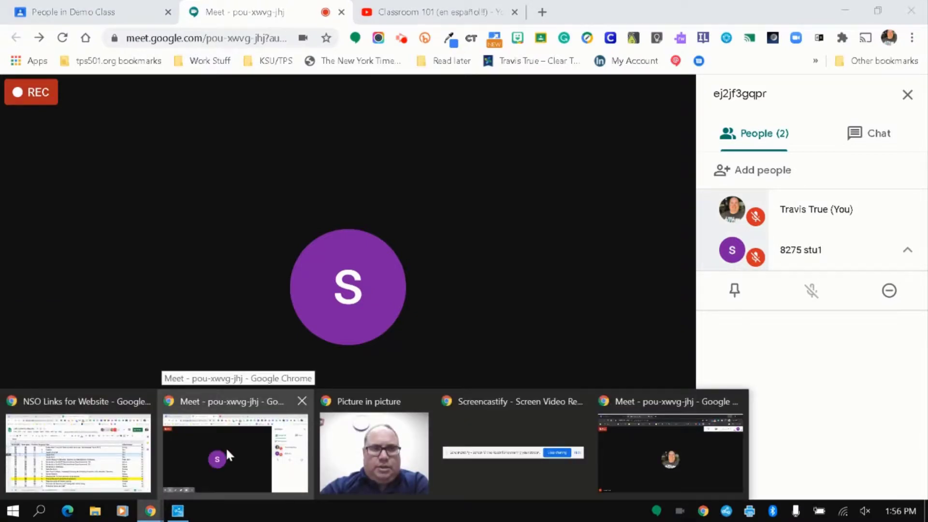
Step: Unmute the microphone in the student's window, then minimise it to return to the teacher's view
click(698, 466)
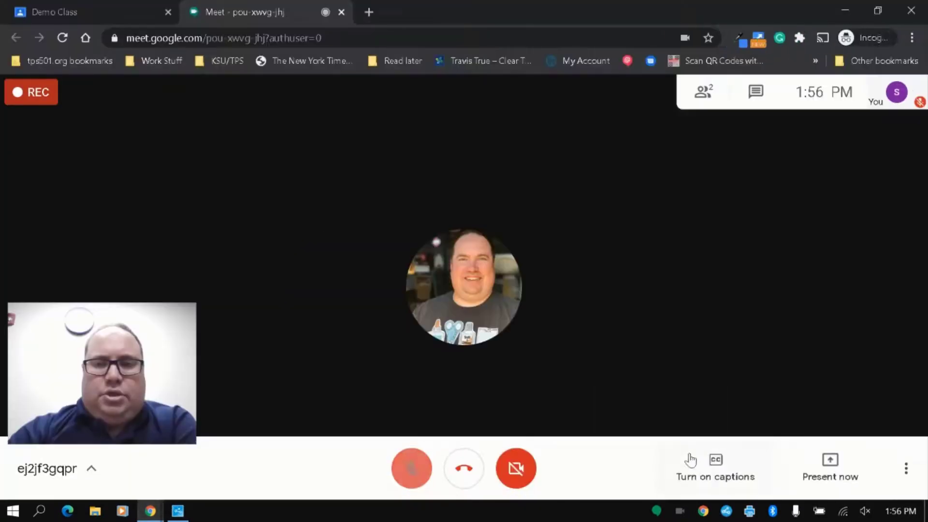
click(411, 467)
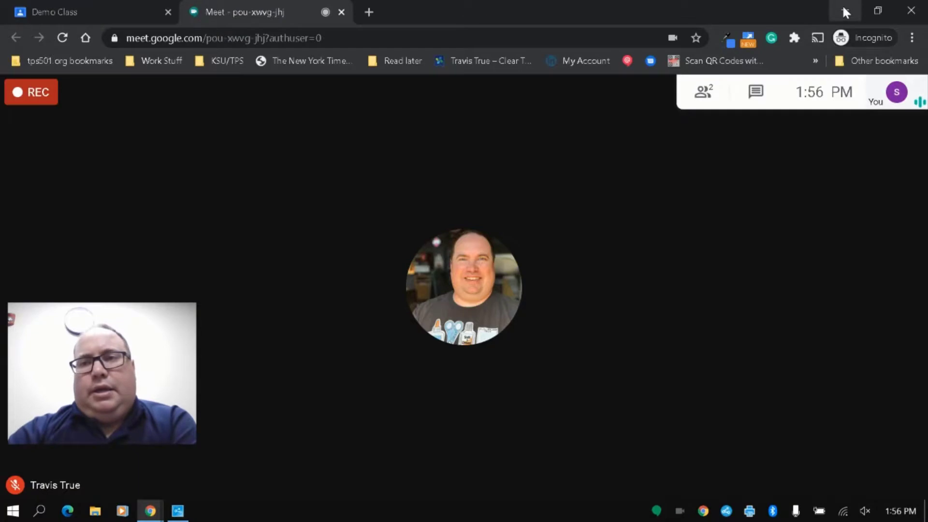
click(844, 12)
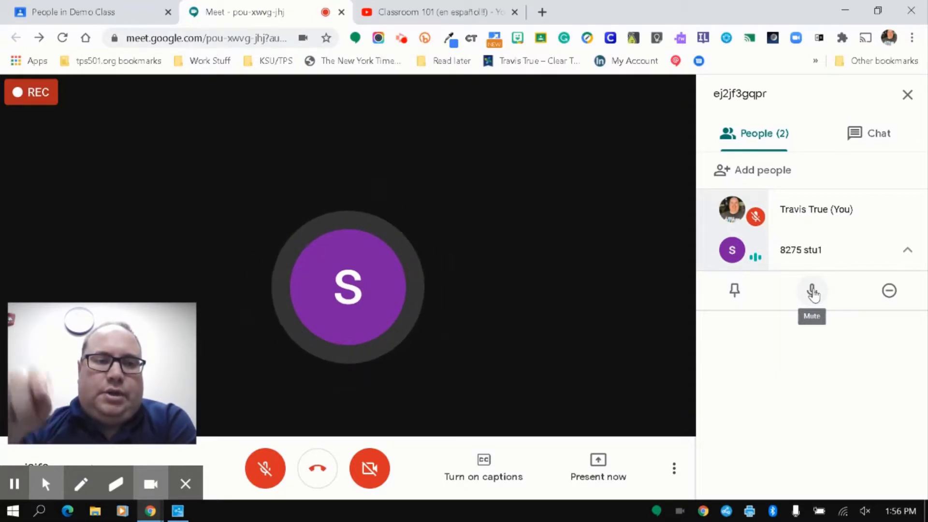
Step: Mute the student for everyone, turn on captions and the teacher's mic, then show the student's window
click(812, 292)
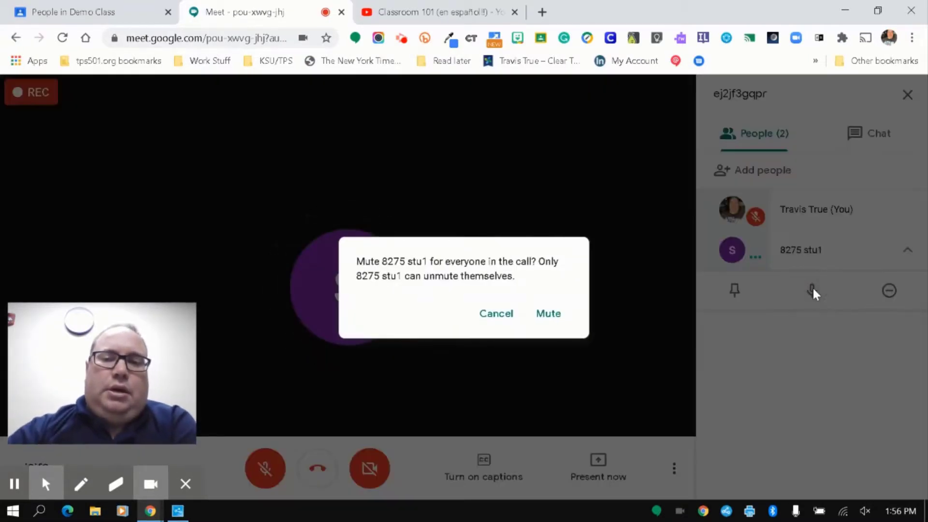
click(548, 313)
click(484, 463)
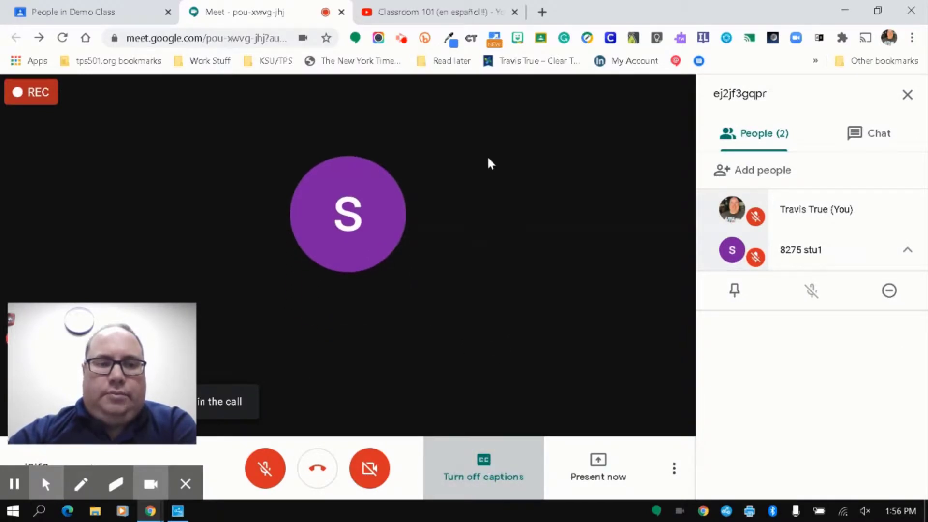
click(285, 457)
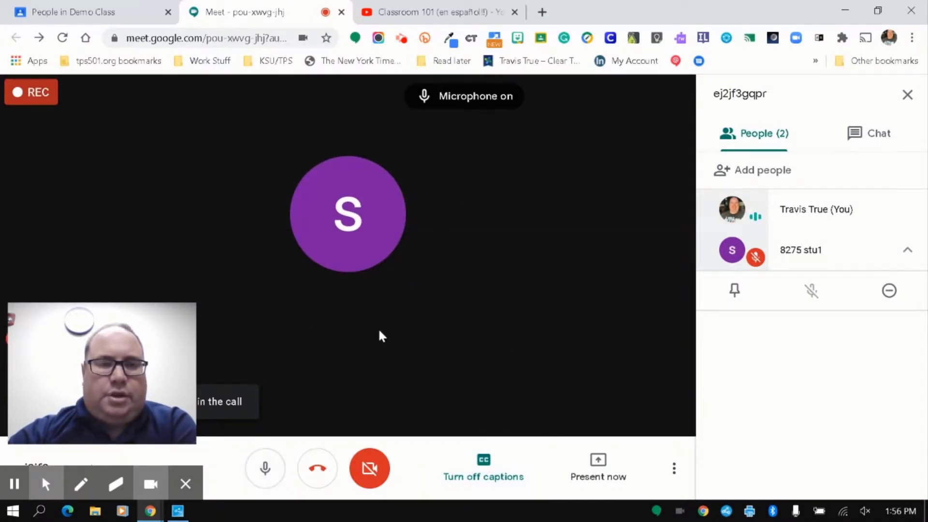
drag(183, 314, 189, 183)
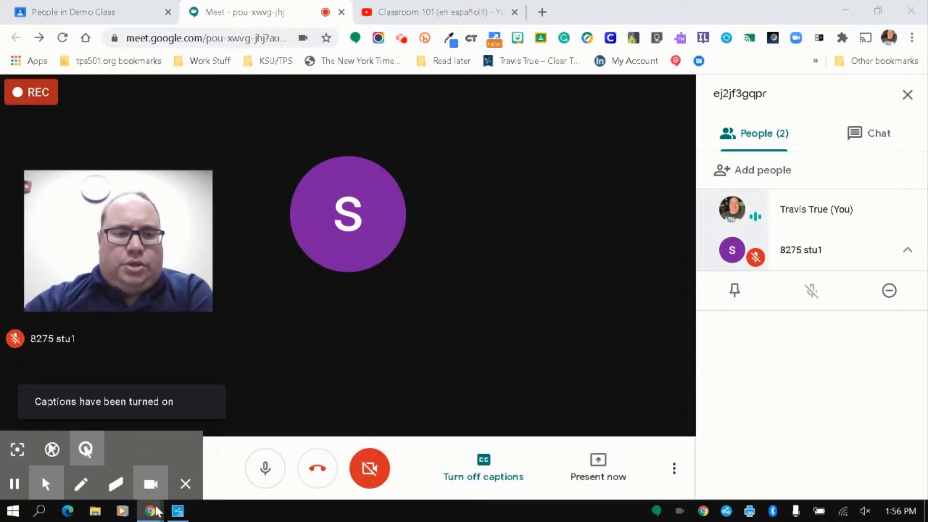
mouse_move(150, 511)
click(633, 440)
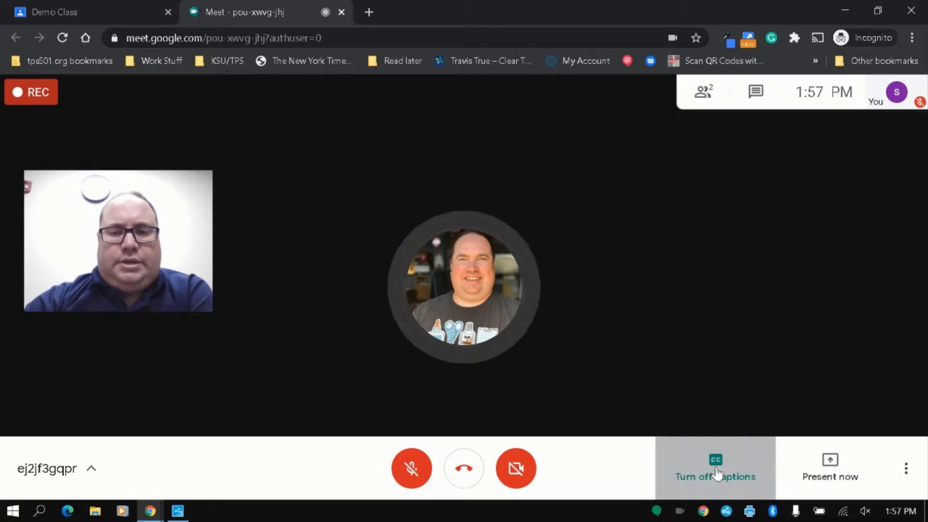
Step: In the student's window, turn captions on, unmute the microphone, then toggle captions off, on and off
click(717, 473)
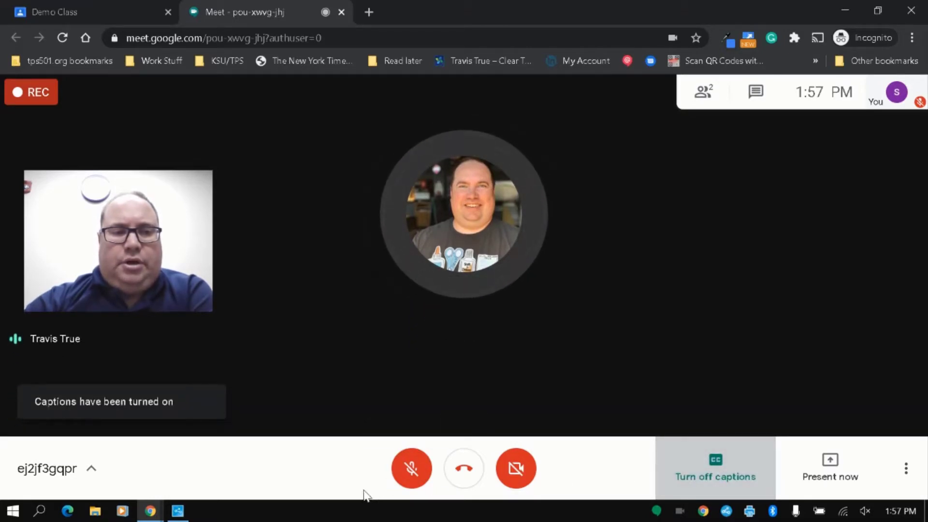
click(410, 470)
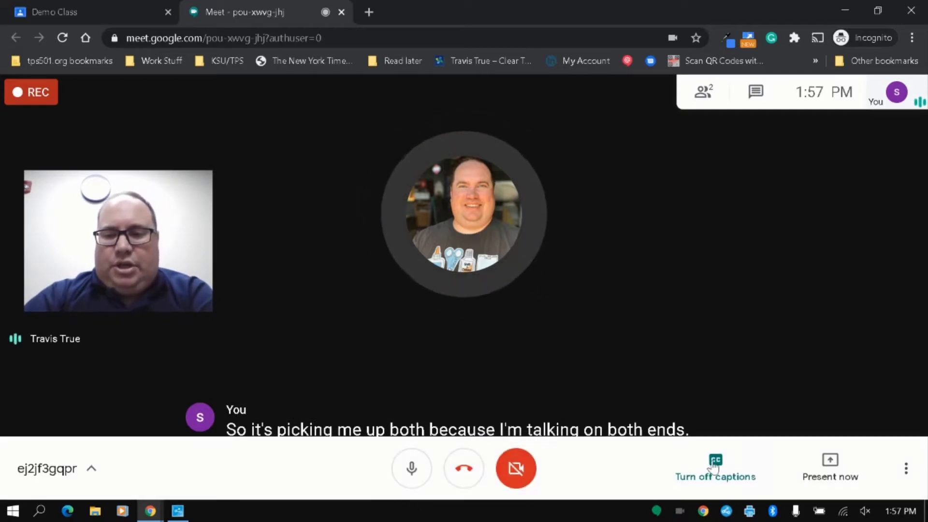
click(709, 463)
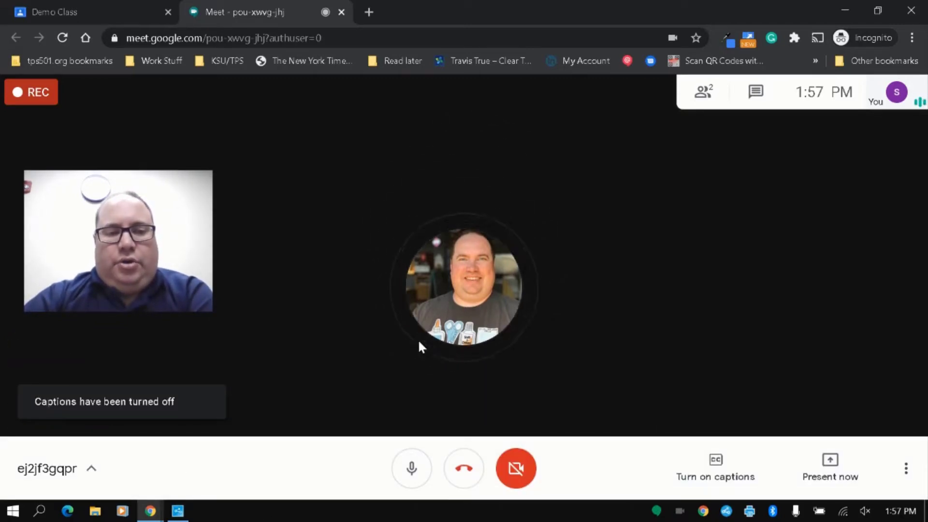
click(699, 472)
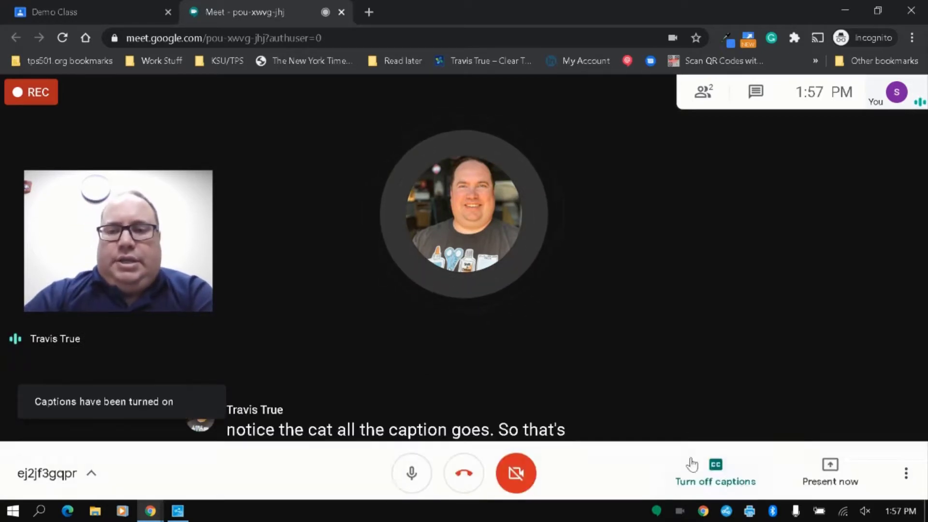
click(715, 482)
Step: From the teacher's call, mute the student for everyone, turn captions off, and go to Demo Class People
click(845, 10)
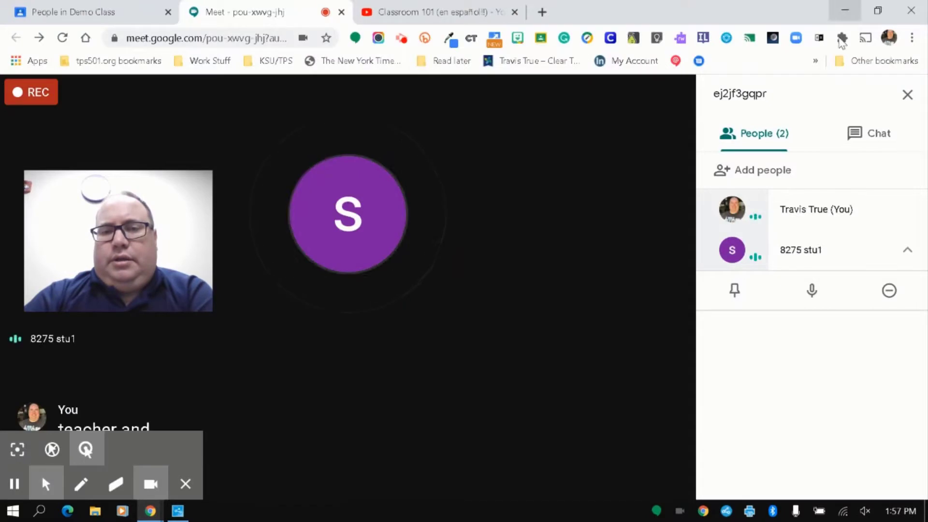
mouse_move(488, 488)
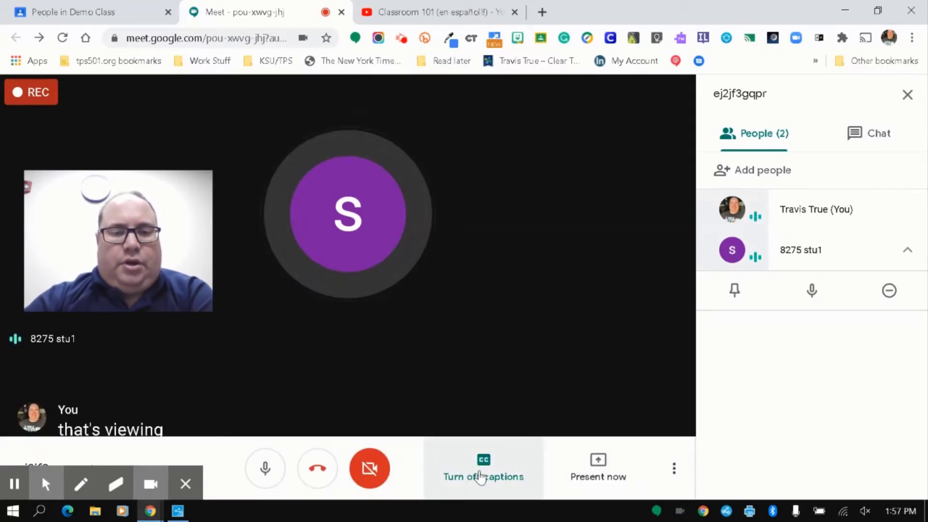
click(812, 290)
click(547, 327)
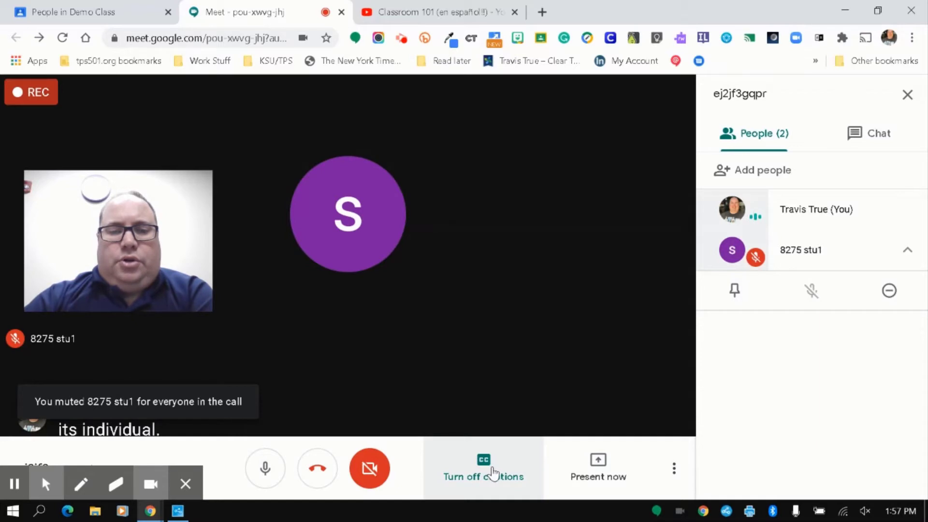
click(489, 470)
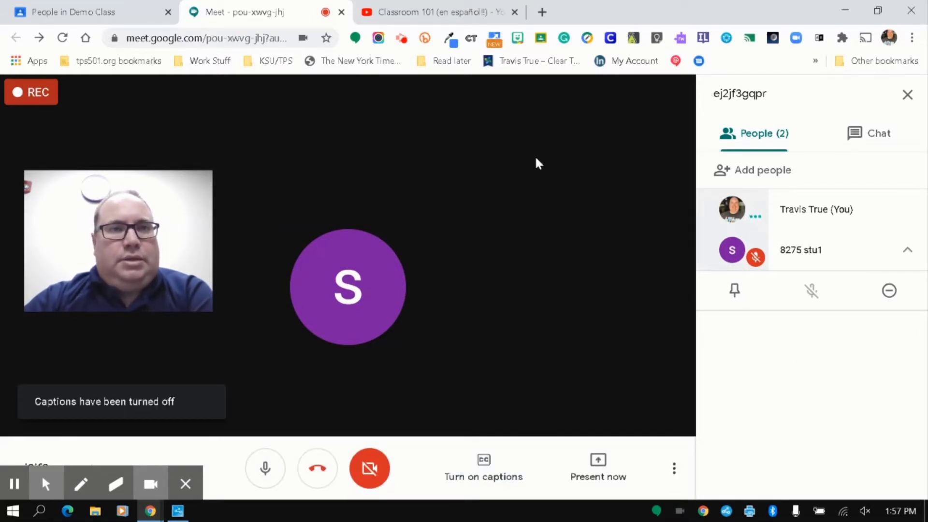
click(70, 11)
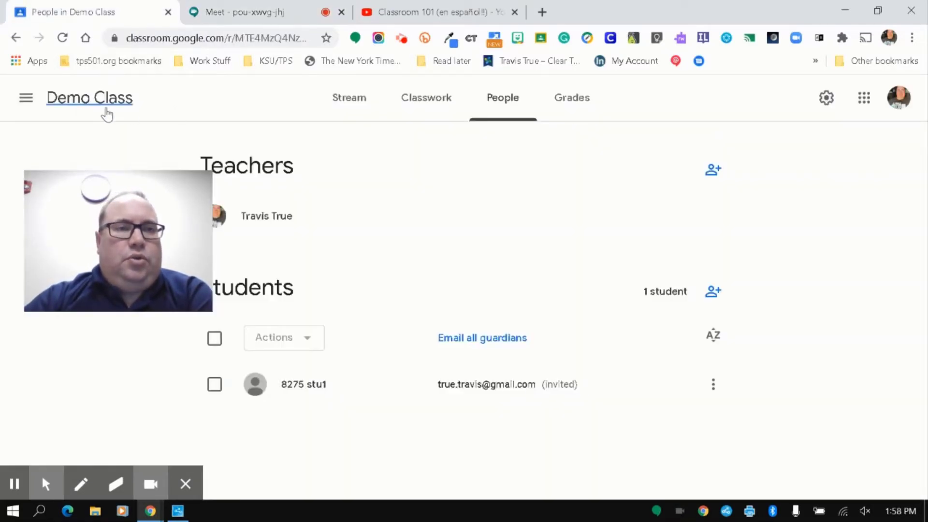
Step: In Demo Class settings, switch off the Meet link's 'Visible to students' option, save, and go to the student's window
click(107, 114)
mouse_move(158, 177)
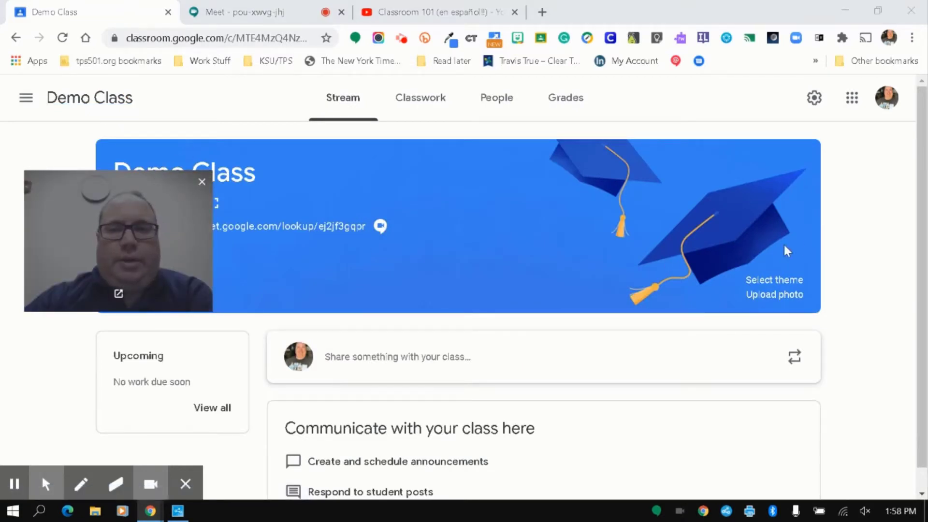
drag(80, 185, 779, 167)
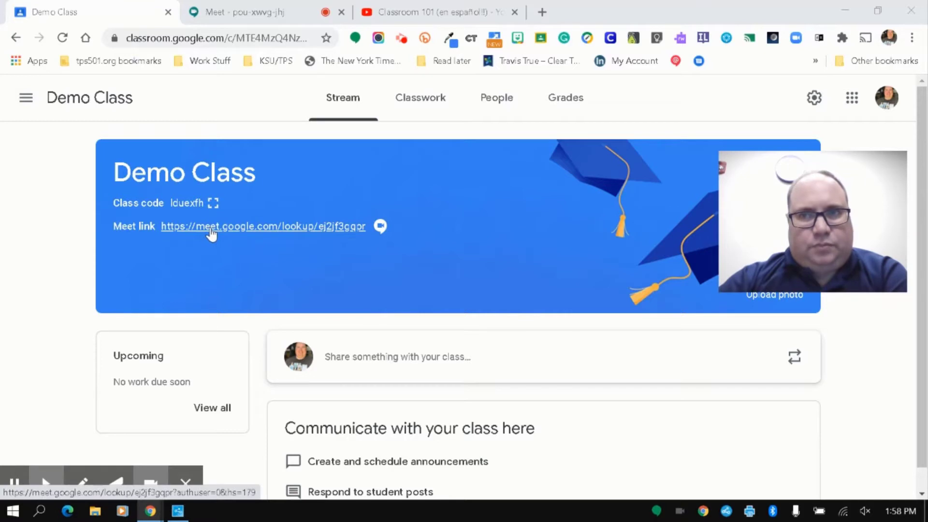
click(814, 98)
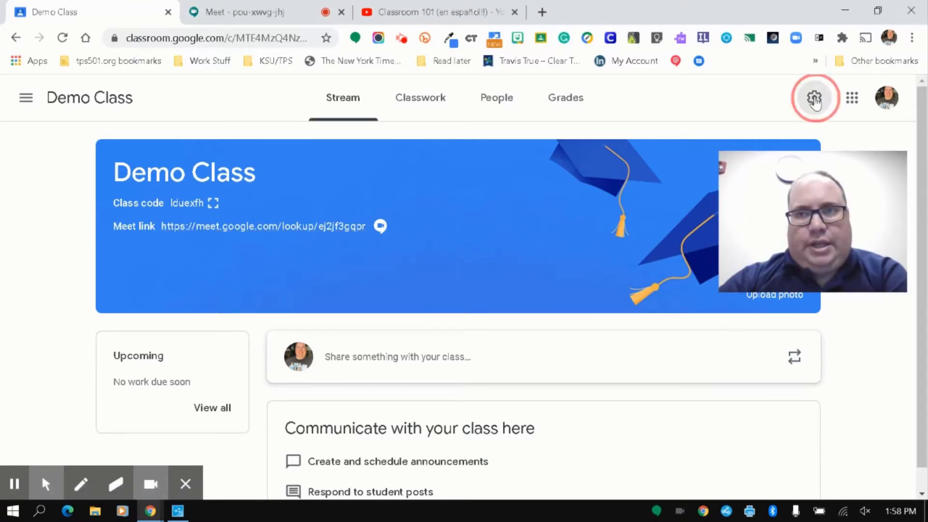
scroll(389, 298, down, 6)
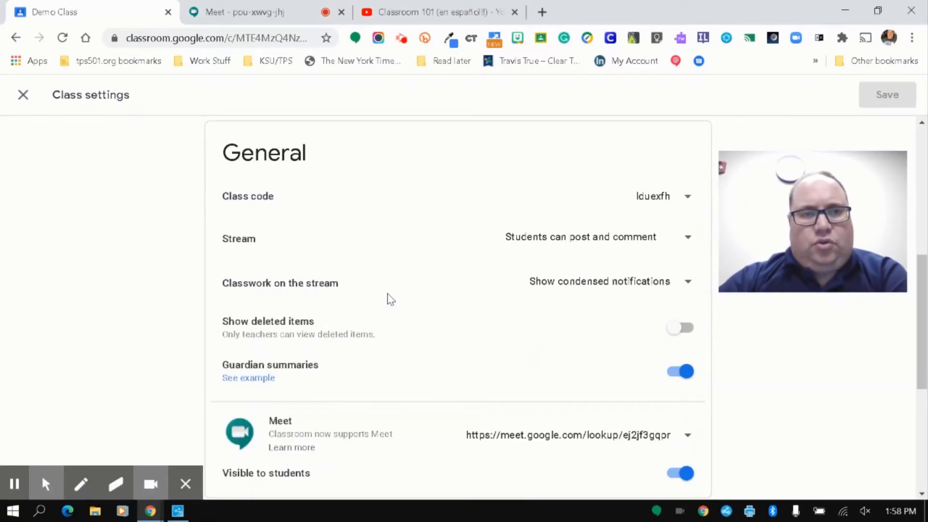
scroll(313, 203, down, 2)
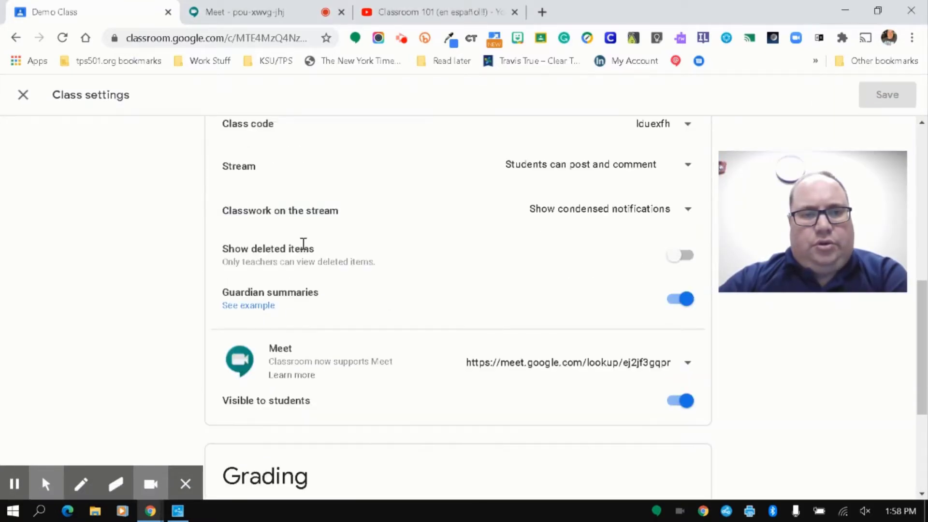
click(681, 407)
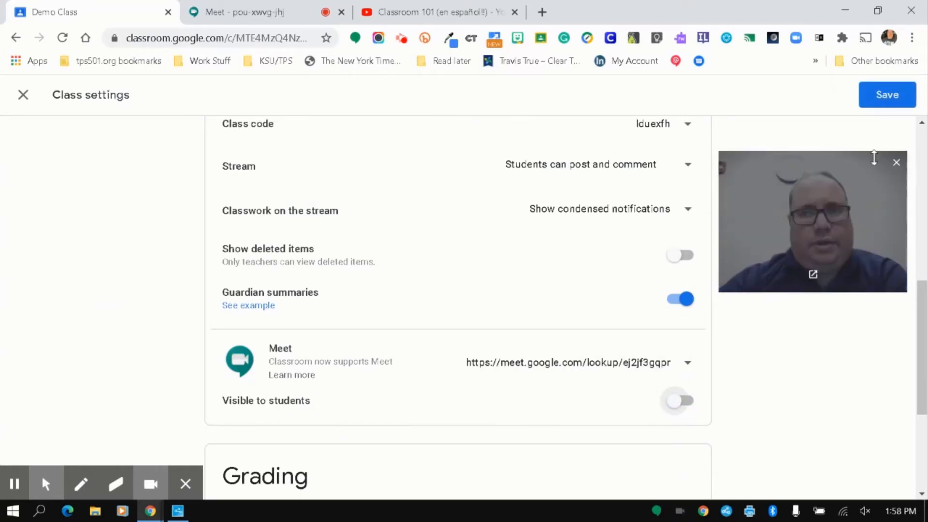
click(898, 95)
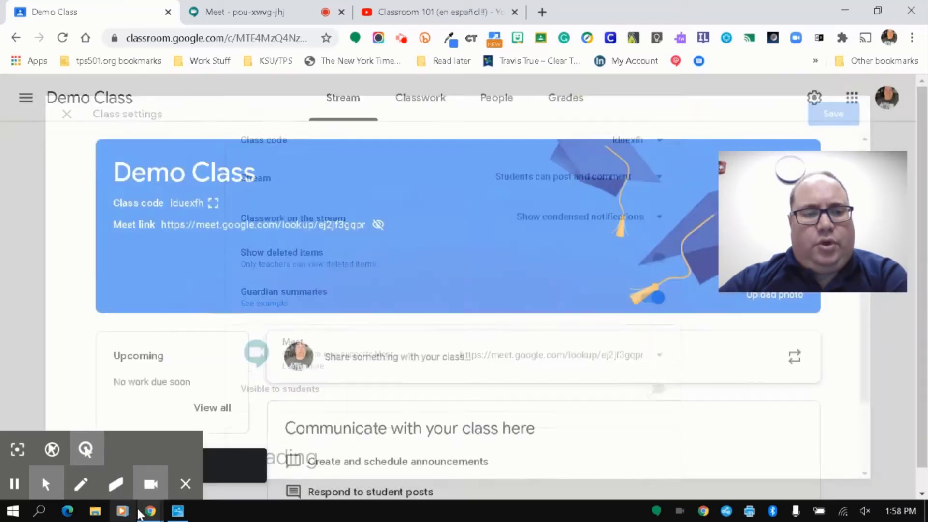
mouse_move(149, 511)
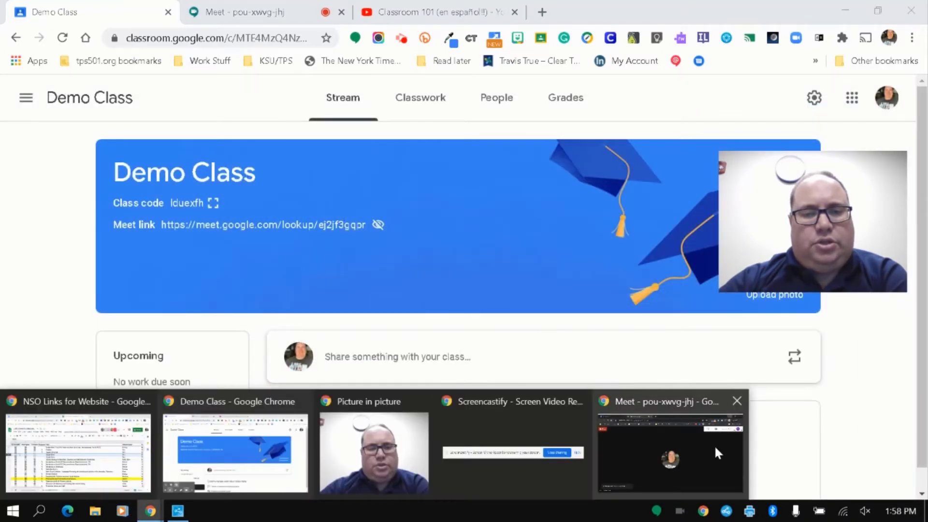
click(695, 445)
Step: Reload the student's Demo Class Stream to confirm the Meet link is gone, then close the incognito window
click(116, 10)
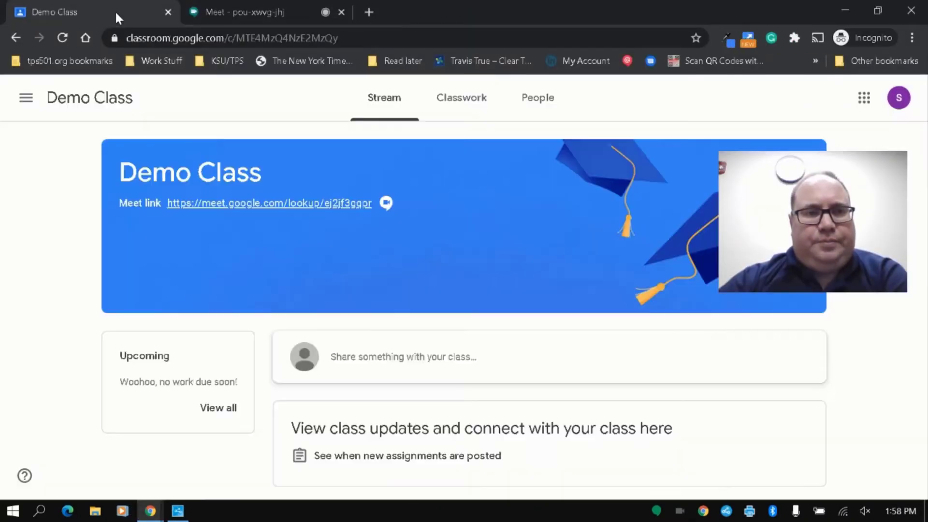
click(66, 39)
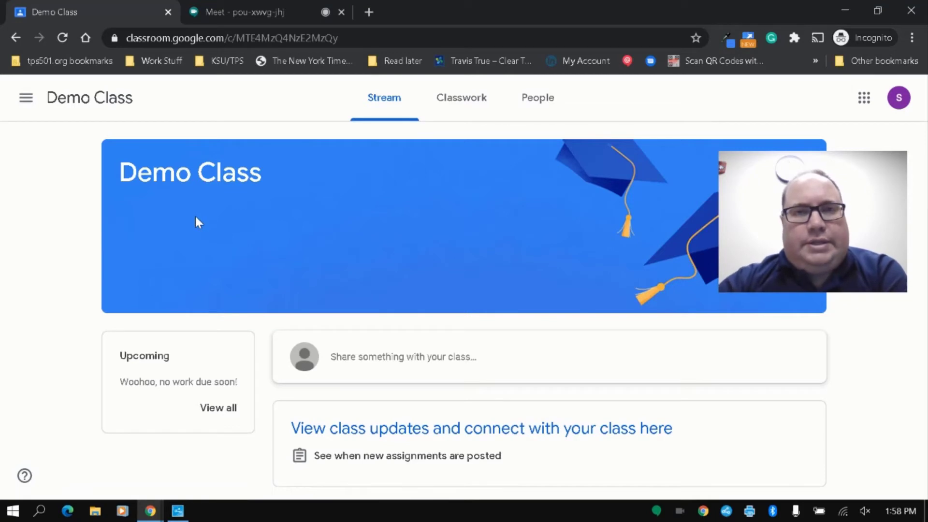
click(843, 1)
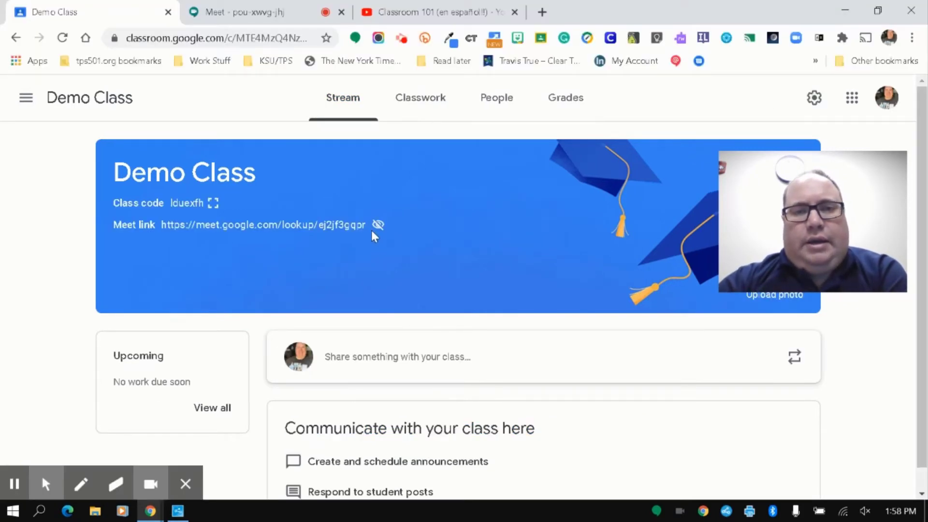